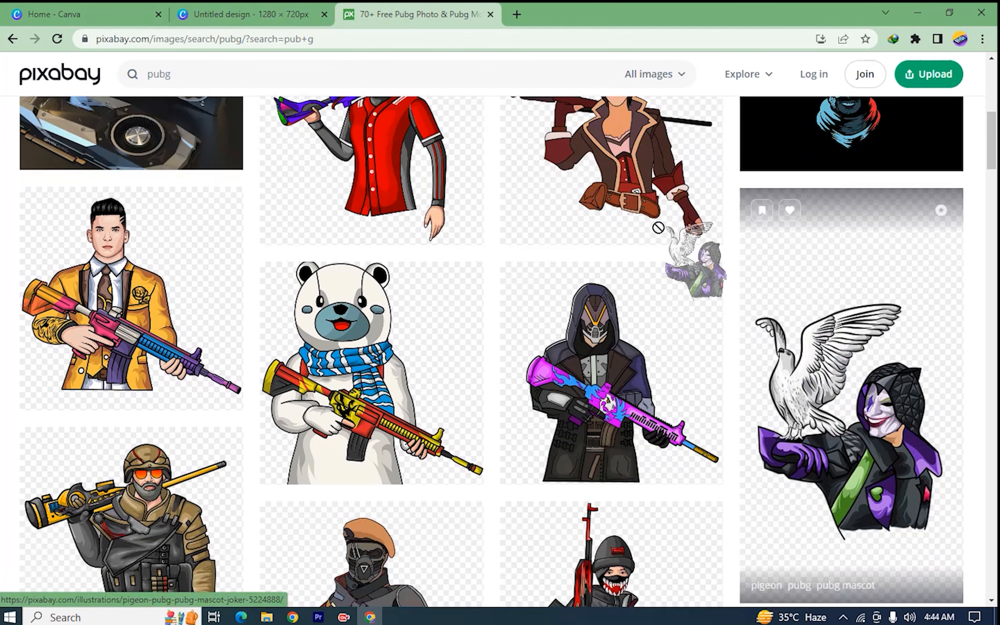
# Upload the Pixabay pigeon-and-joker illustration to the Canva design and place it enlarged in the page's lower-left area
pyautogui.moveTo(658, 228); pyautogui.dragTo(140, 349)
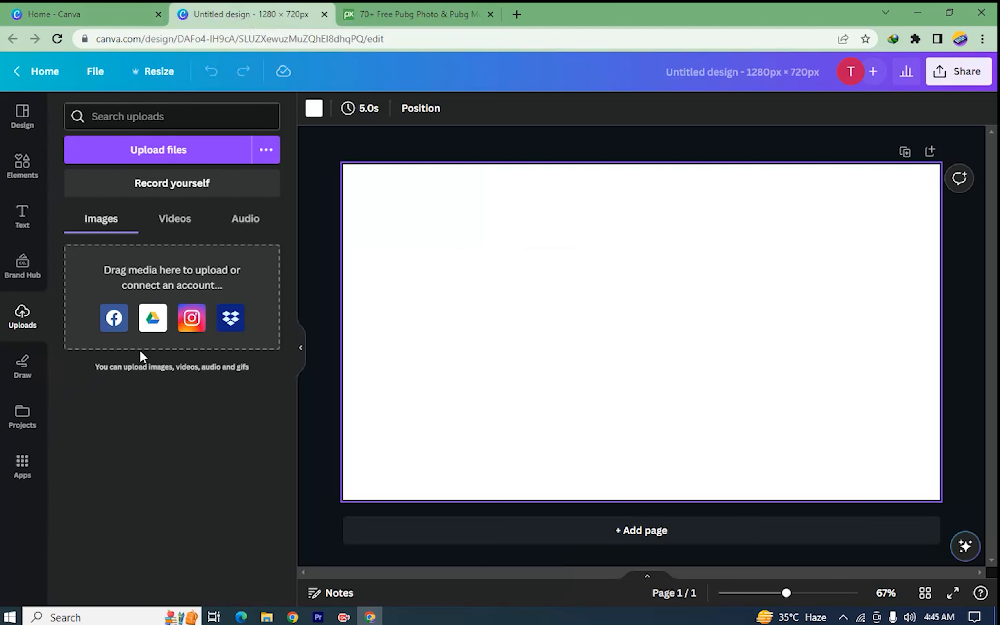
pyautogui.moveTo(87, 294); pyautogui.dragTo(403, 389)
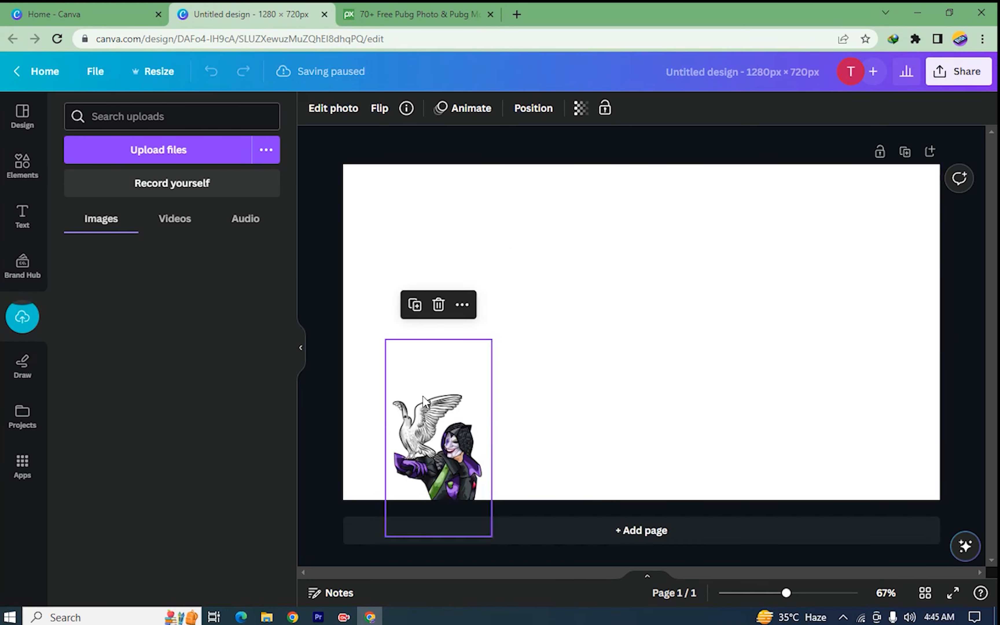
pyautogui.moveTo(498, 339); pyautogui.dragTo(649, 230)
pyautogui.moveTo(526, 321); pyautogui.dragTo(503, 350)
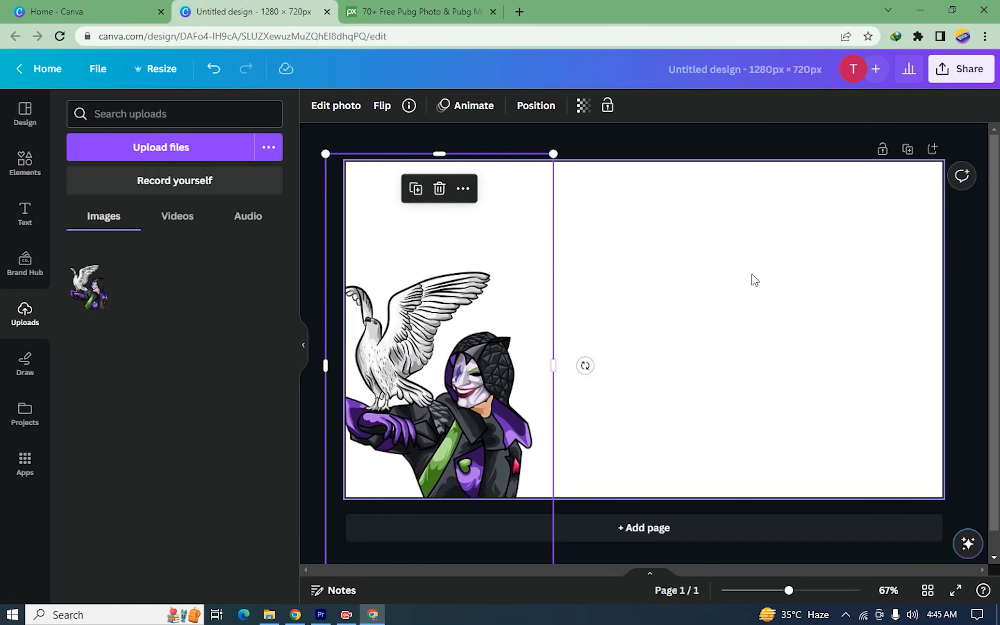
pyautogui.click(755, 280)
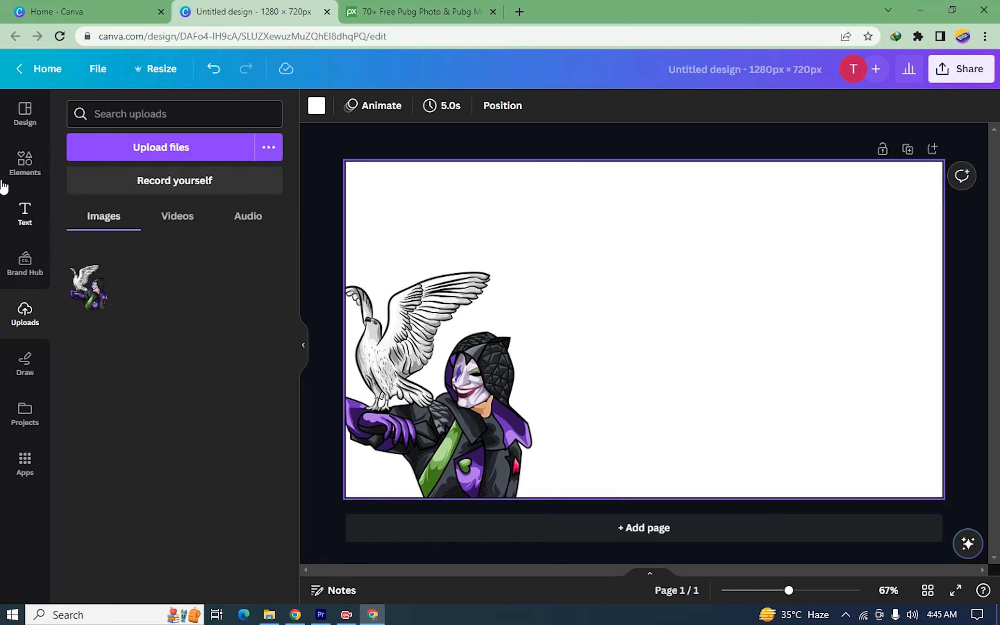
# Search the elements library for "abstract background" and limit the results to photos
pyautogui.click(15, 174)
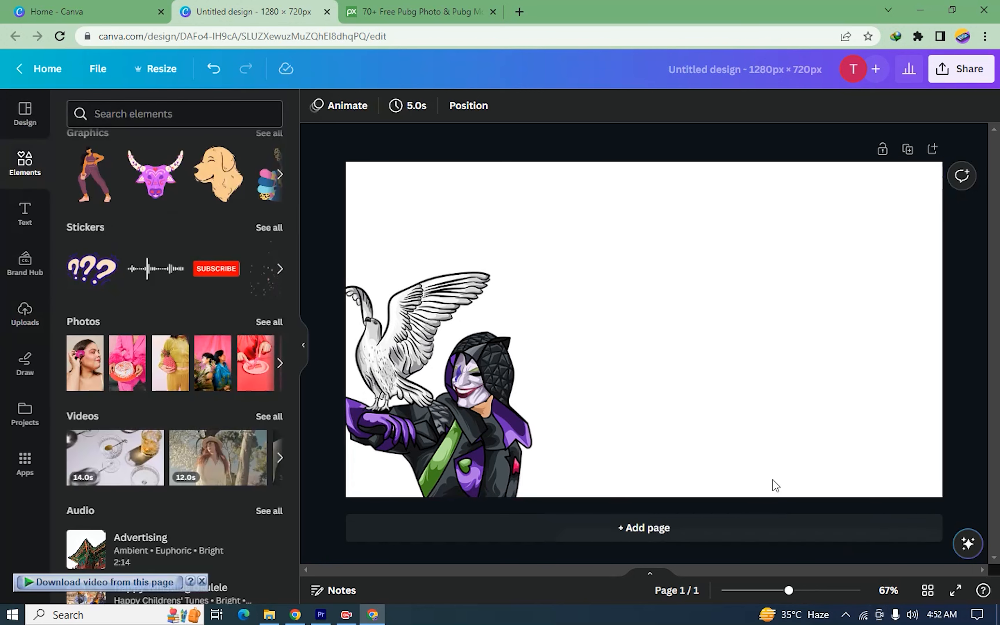
pyautogui.click(735, 298)
pyautogui.click(128, 116)
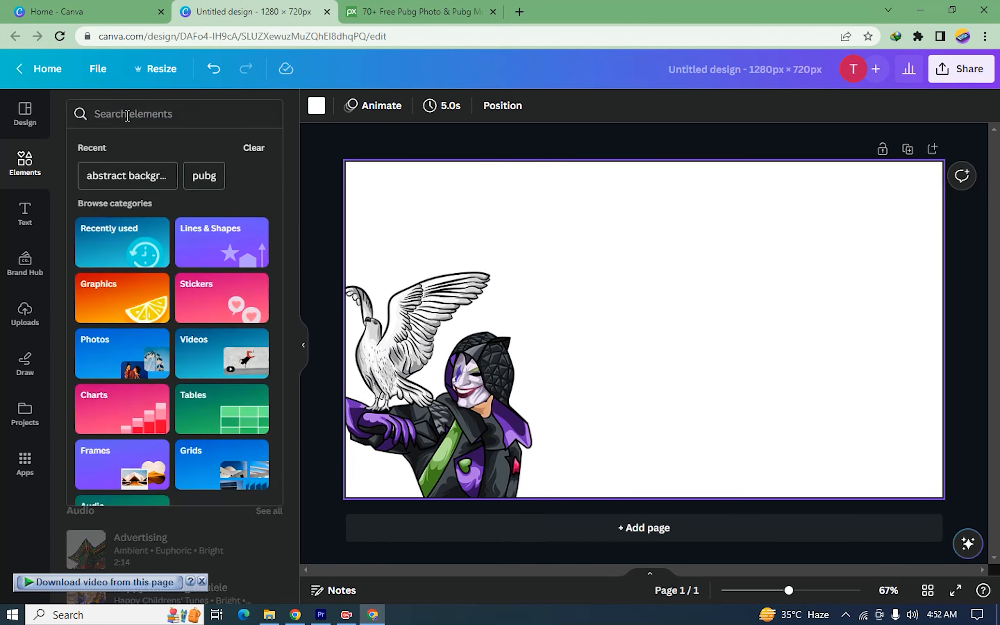
pyautogui.write('abs')
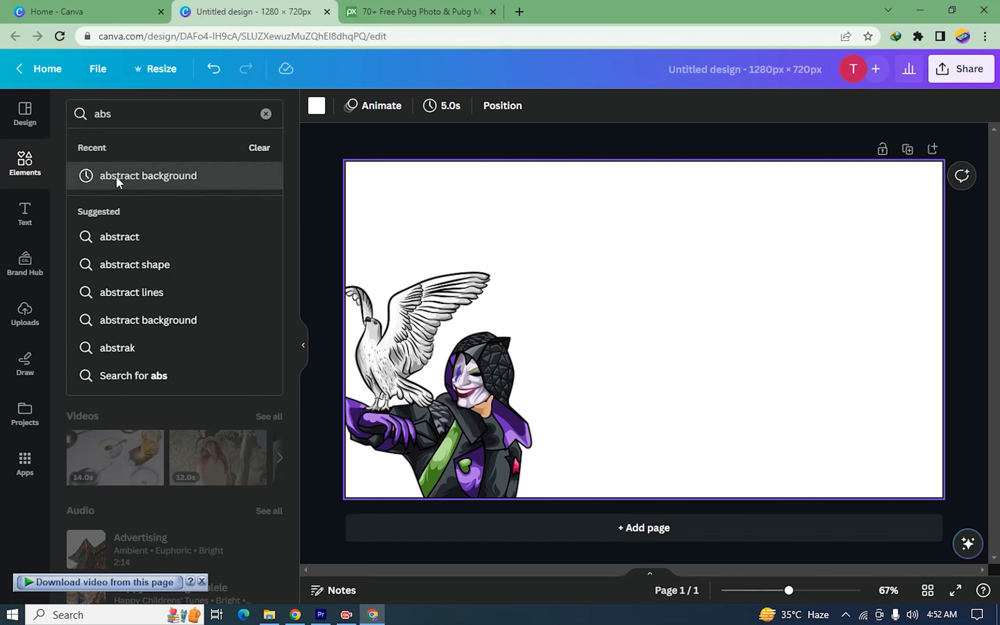
pyautogui.click(147, 177)
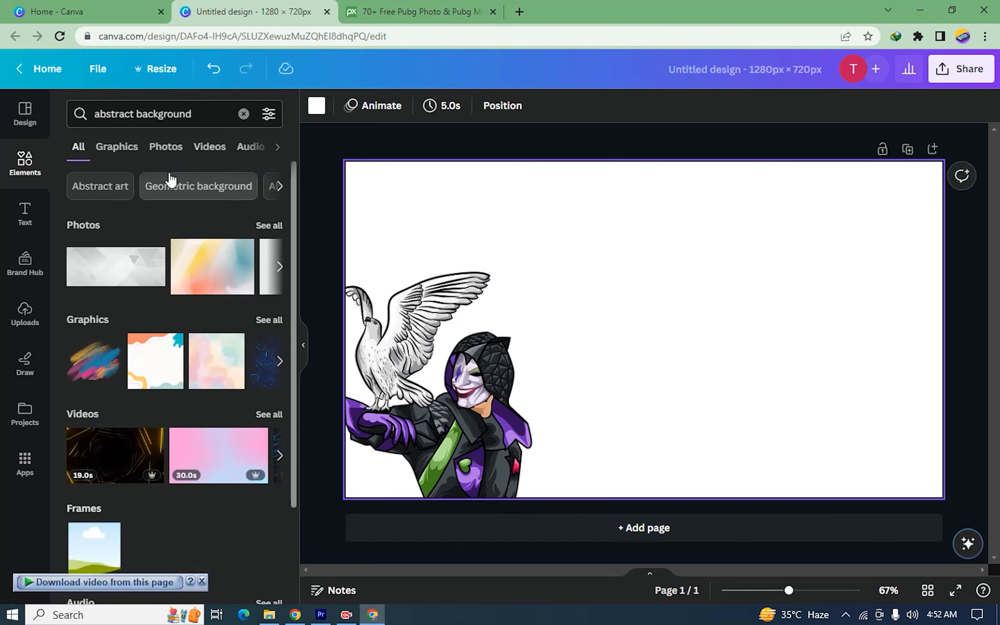
pyautogui.click(159, 149)
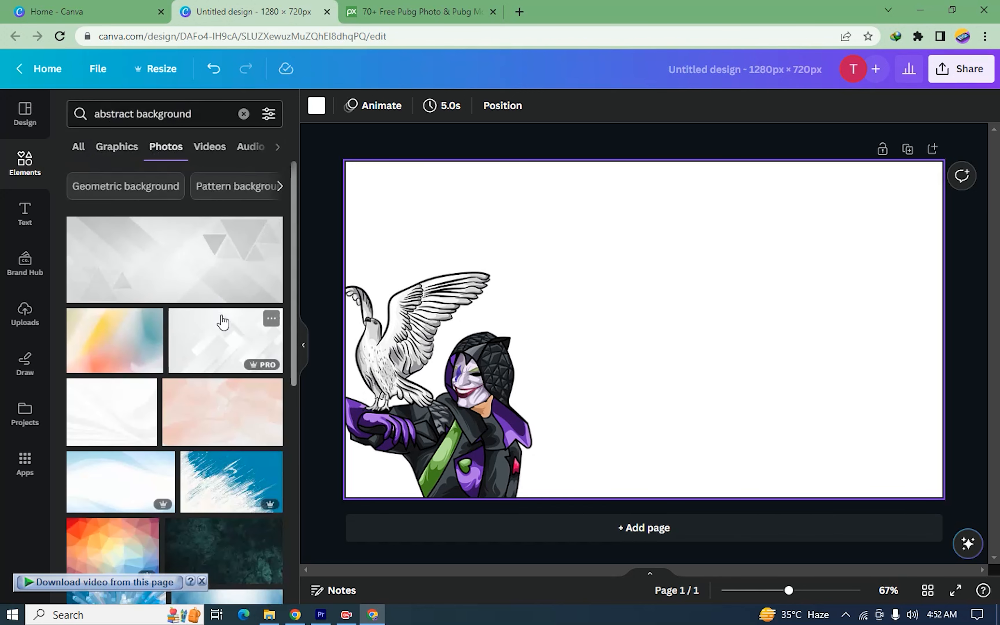
# Try the blue-and-orange block burst photo and the dark blue-and-red polygon photo as the page background
pyautogui.scroll(-8, 222, 322)
pyautogui.moveTo(160, 253); pyautogui.dragTo(580, 198)
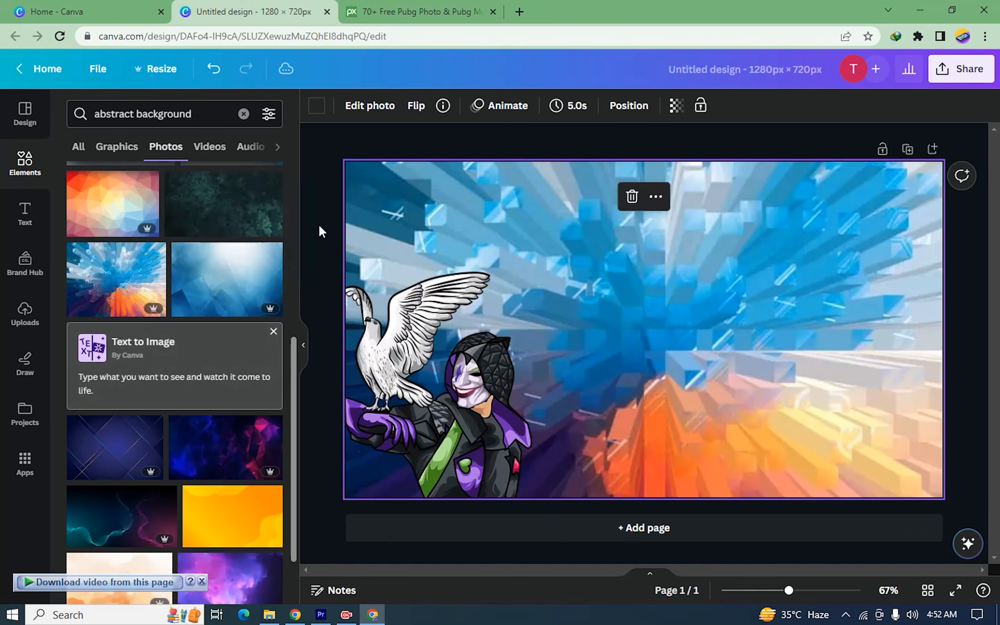
pyautogui.scroll(-2, 125, 438)
pyautogui.moveTo(214, 369); pyautogui.dragTo(417, 184)
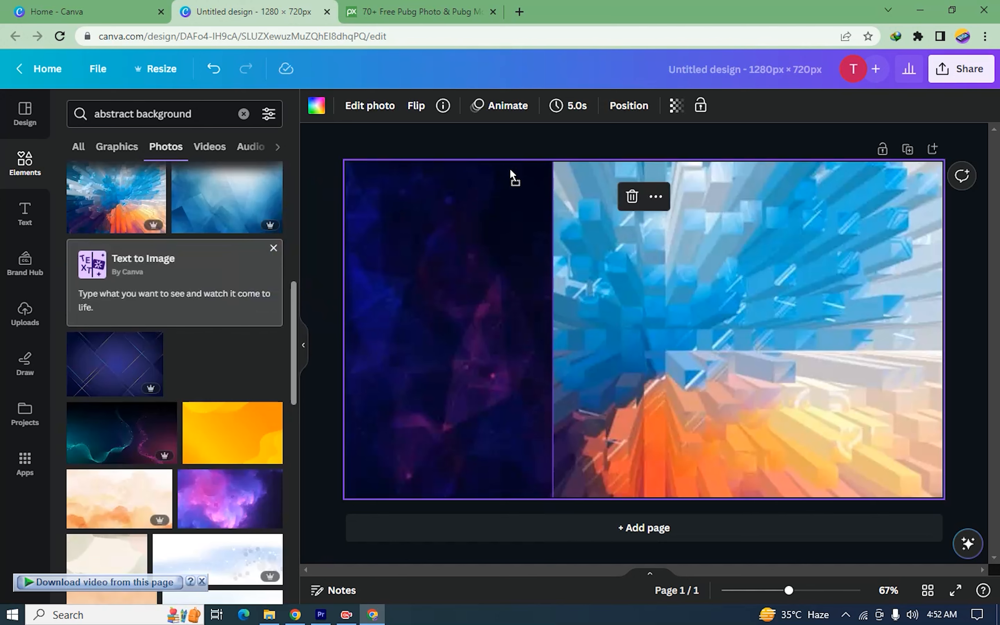
# Try the navy photo with diagonal lines and the dark teal-and-pink wave photo as the page background
pyautogui.moveTo(511, 174); pyautogui.dragTo(633, 251)
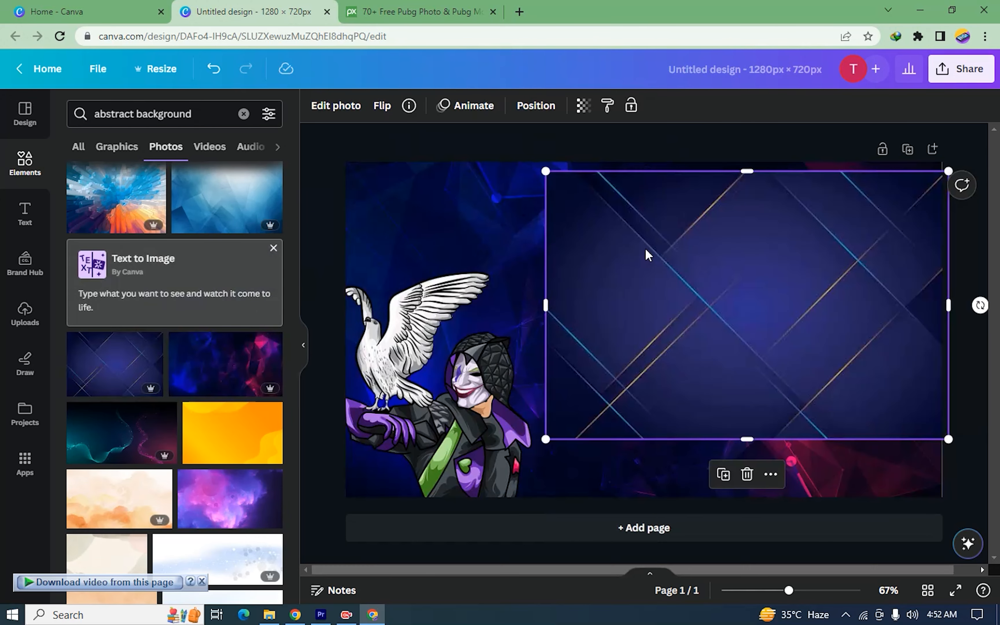
pyautogui.rightClick(647, 250)
pyautogui.click(662, 552)
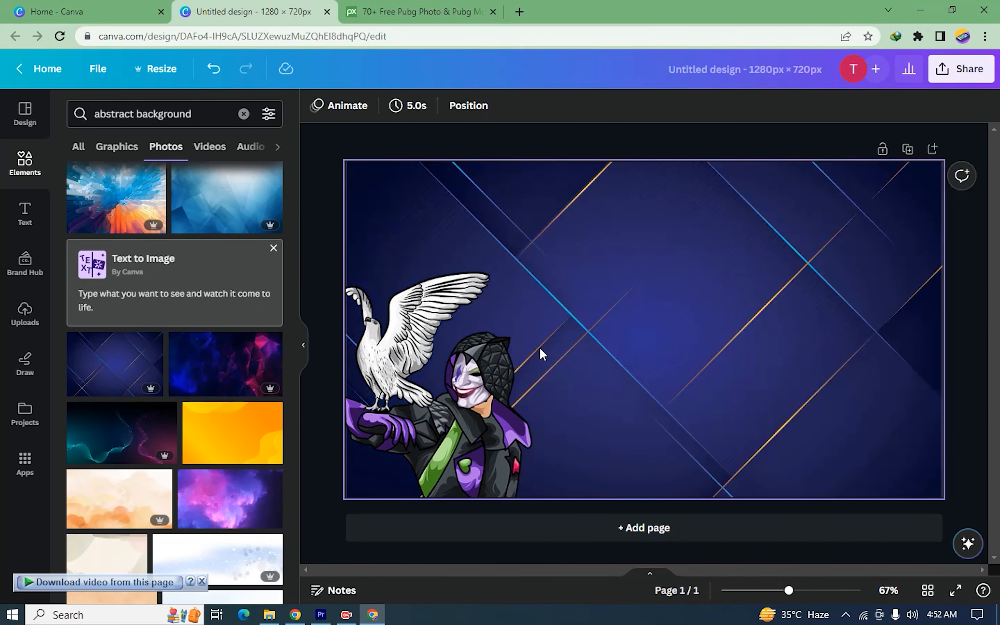
pyautogui.scroll(-3, 232, 364)
pyautogui.moveTo(124, 319); pyautogui.dragTo(556, 283)
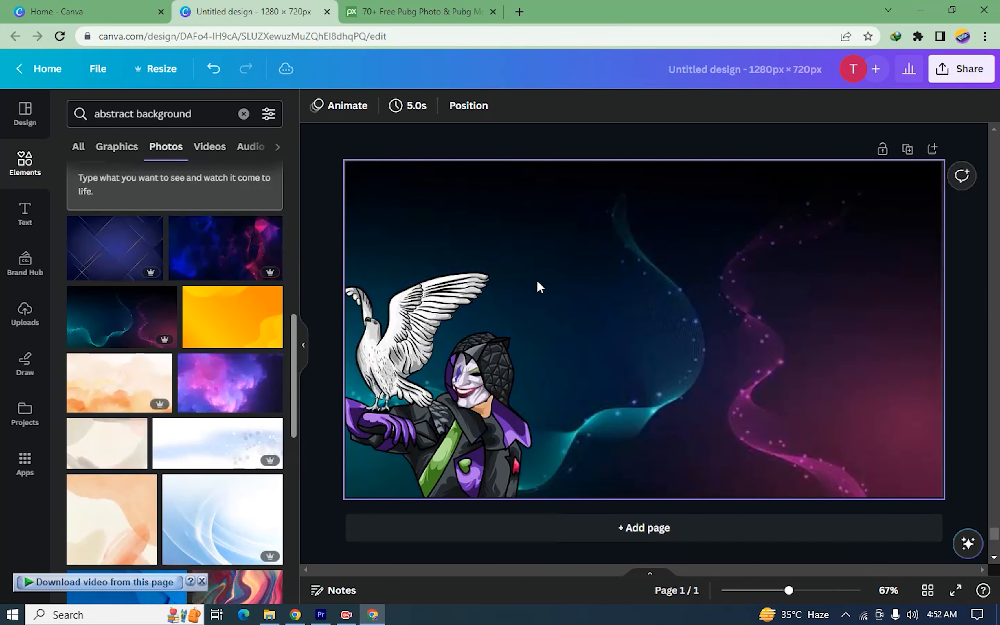
# Try the black grunge texture photo as the page background
pyautogui.scroll(-9, 219, 246)
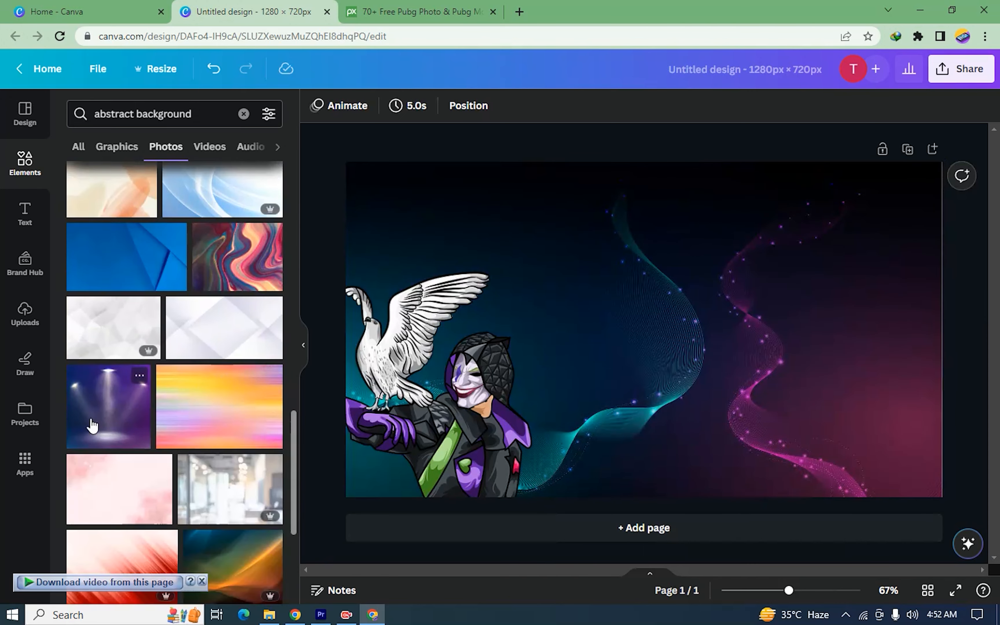
pyautogui.scroll(-5, 99, 414)
pyautogui.click(116, 416)
pyautogui.rightClick(689, 221)
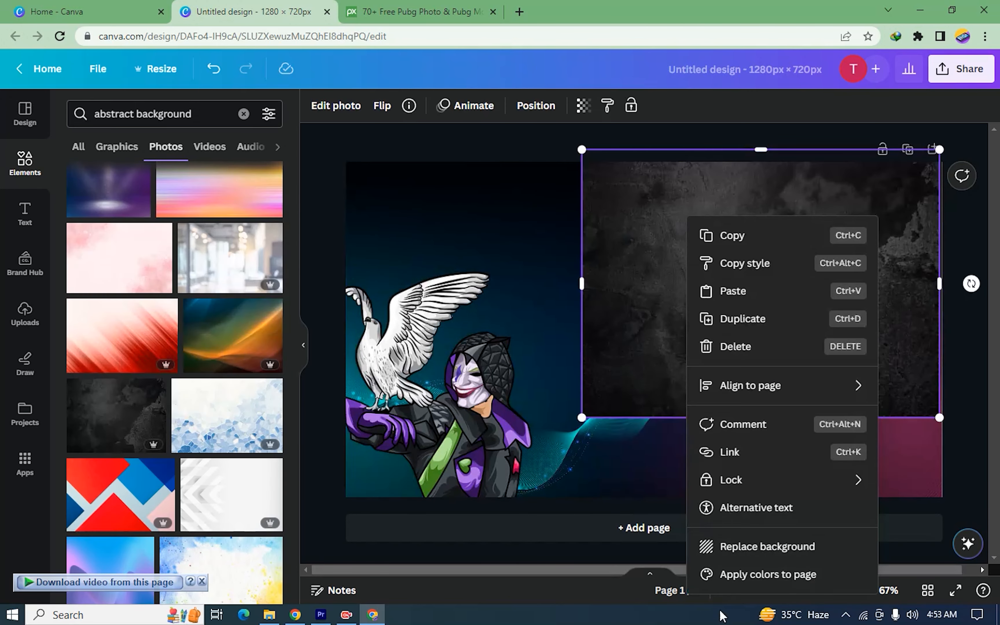
pyautogui.click(719, 549)
# Try several more abstract photos as the page background, including the purple-and-blue glow and the dark blue sparkle one
pyautogui.scroll(-15, 119, 515)
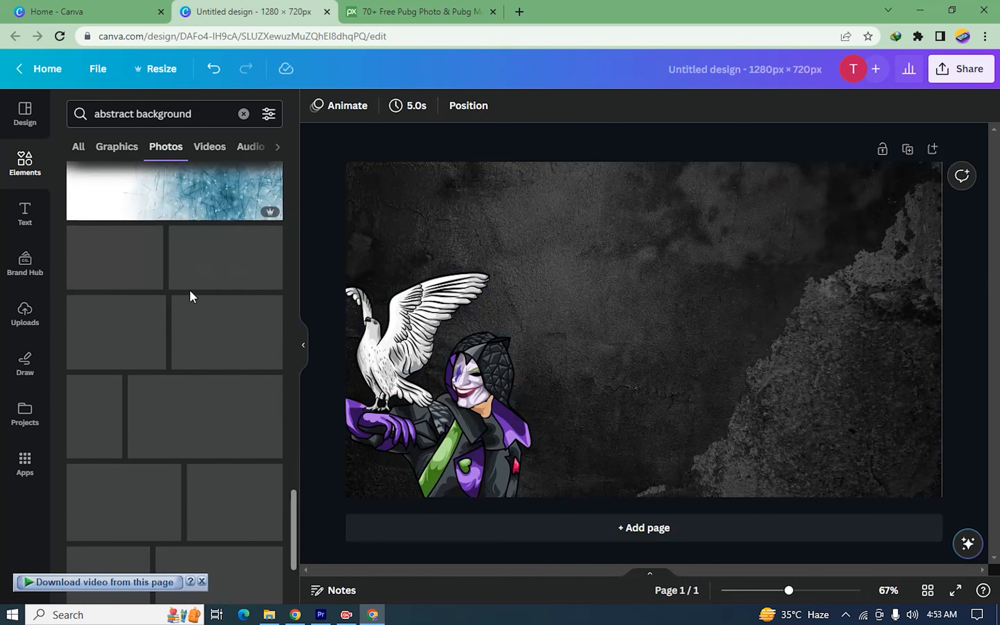
pyautogui.moveTo(156, 319); pyautogui.dragTo(586, 200)
pyautogui.scroll(-3, 230, 423)
pyautogui.moveTo(230, 423); pyautogui.dragTo(546, 211)
pyautogui.moveTo(231, 473); pyautogui.dragTo(605, 192)
pyautogui.scroll(-8, 245, 306)
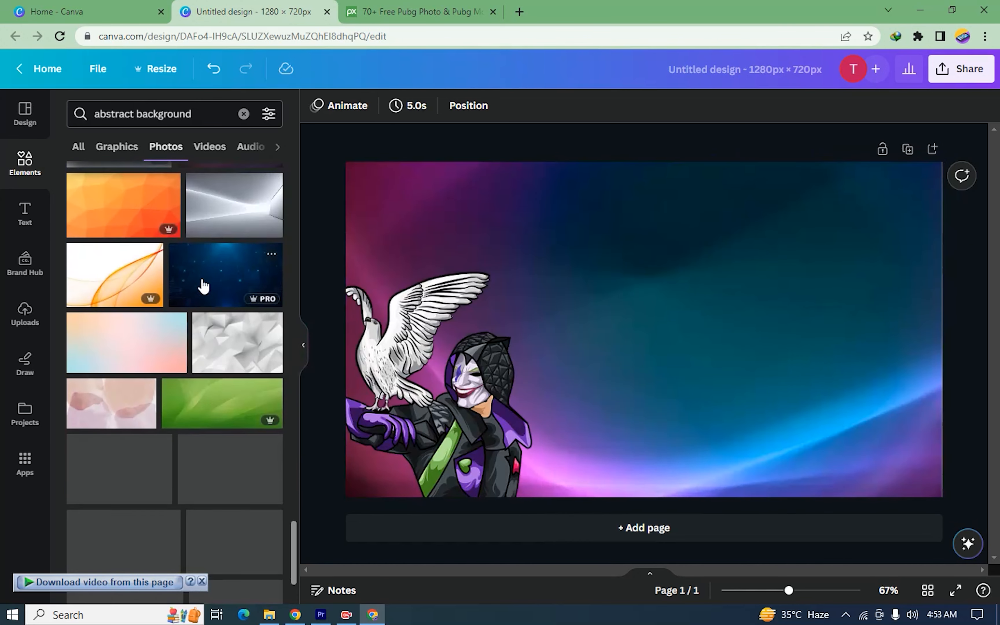
pyautogui.moveTo(204, 285); pyautogui.dragTo(415, 250)
# Set the red-and-blue neon 3D photo as the page background and slightly enlarge the joker illustration
pyautogui.moveTo(112, 469); pyautogui.dragTo(520, 215)
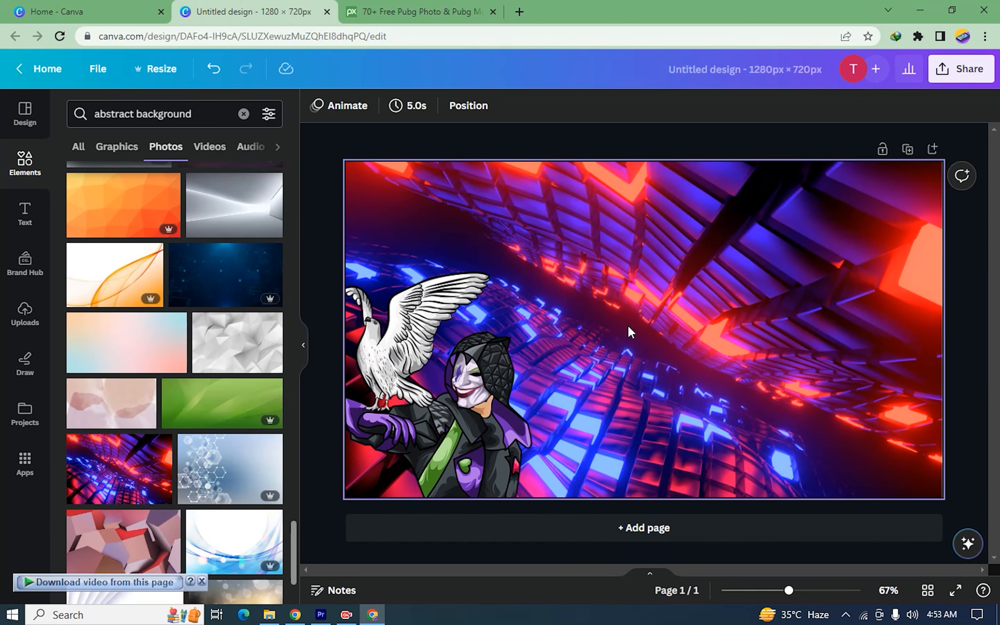
pyautogui.click(502, 314)
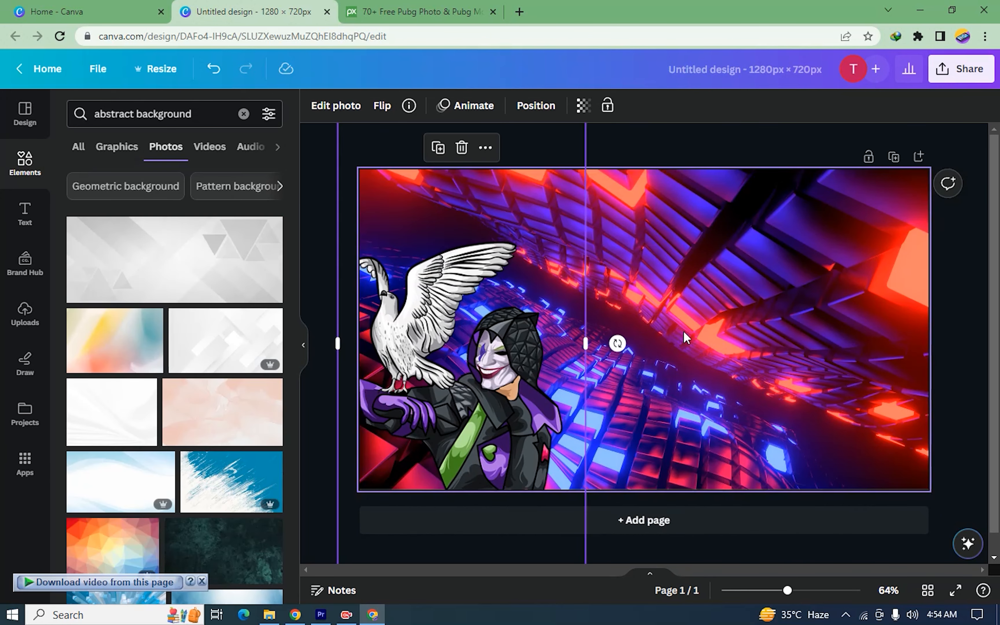
# Apply a blur effect with an intensity of 35 to the background photo
pyautogui.click(595, 337)
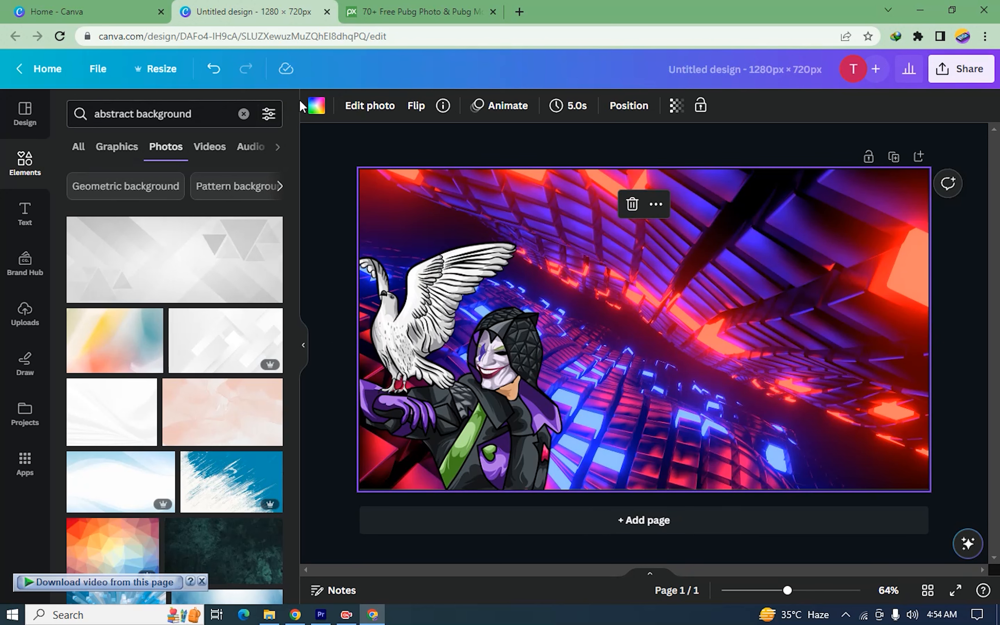
pyautogui.click(379, 109)
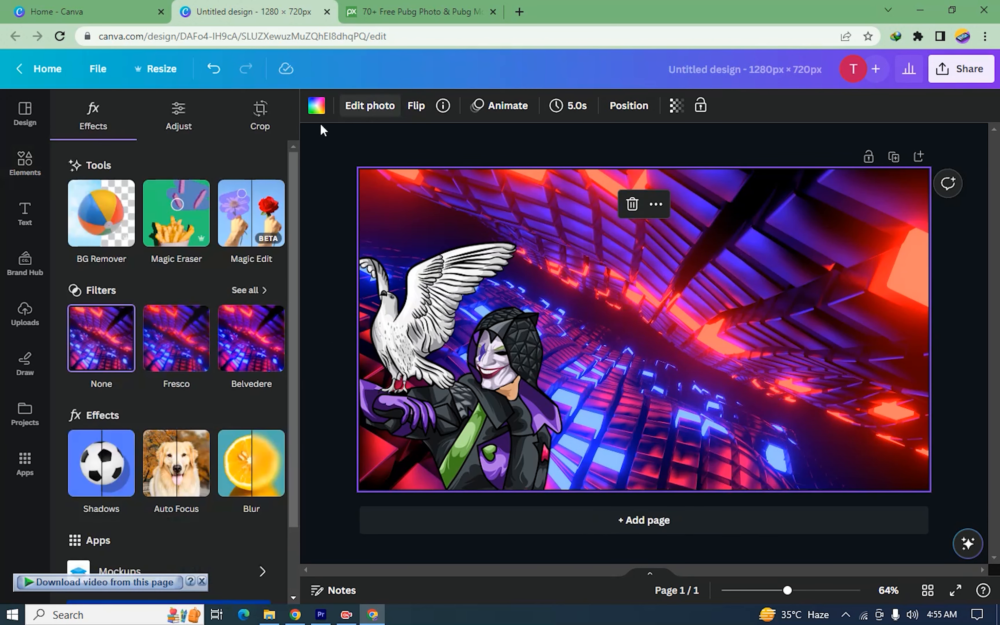
pyautogui.click(241, 498)
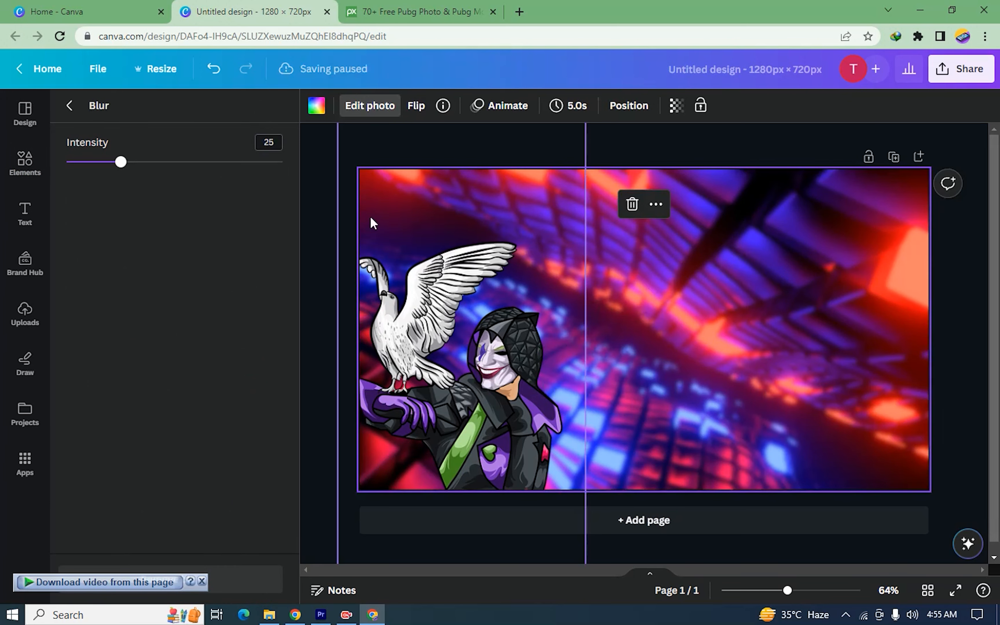
pyautogui.moveTo(121, 162); pyautogui.dragTo(145, 174)
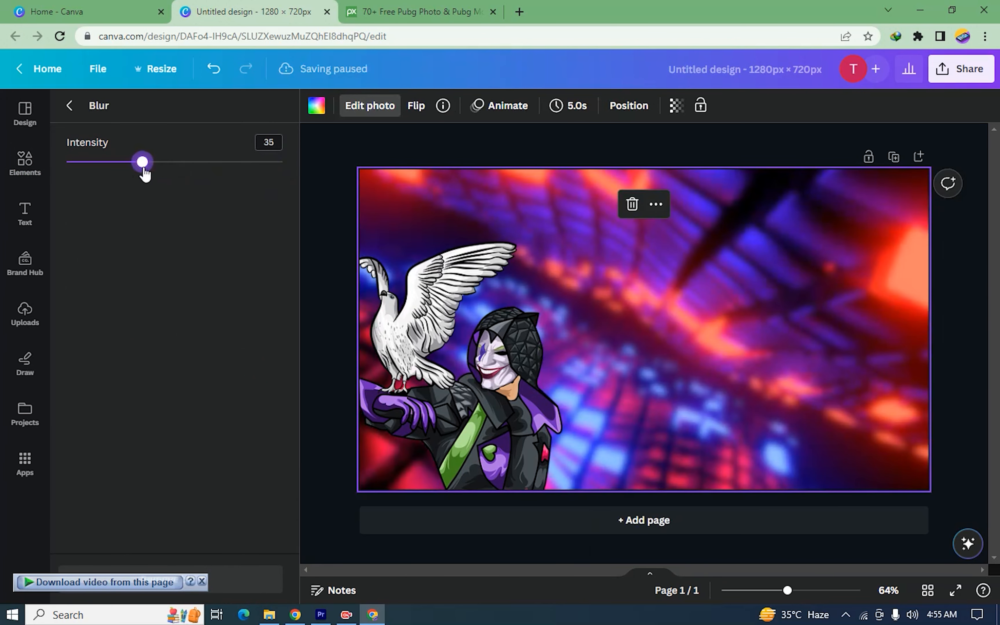
# Add a heading reading "Attractive Gaming thumbnail" and fit its text box onto three lines to the right of the illustration
pyautogui.click(25, 213)
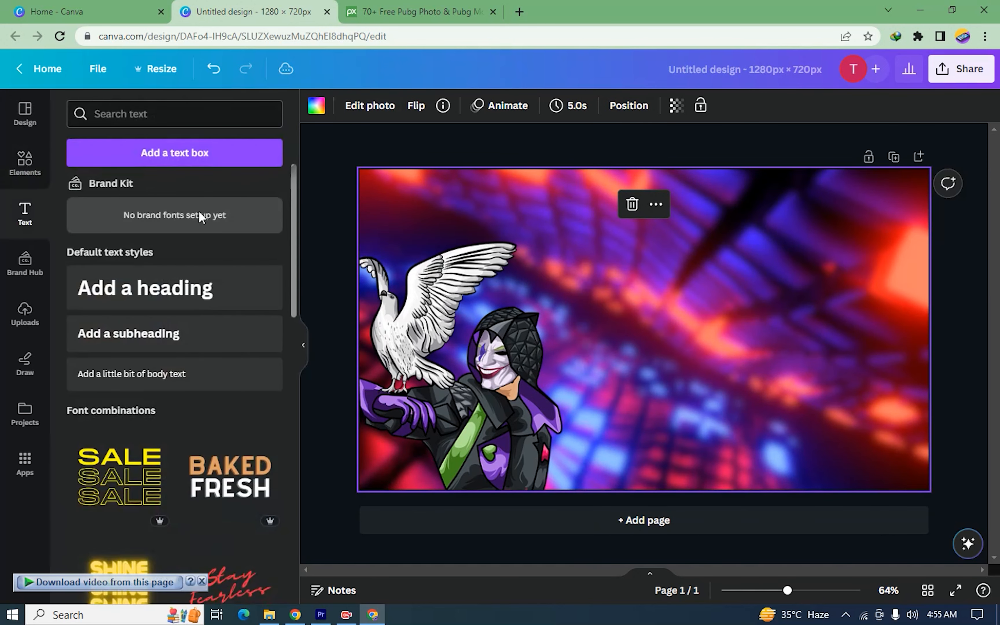
pyautogui.moveTo(179, 308); pyautogui.dragTo(708, 352)
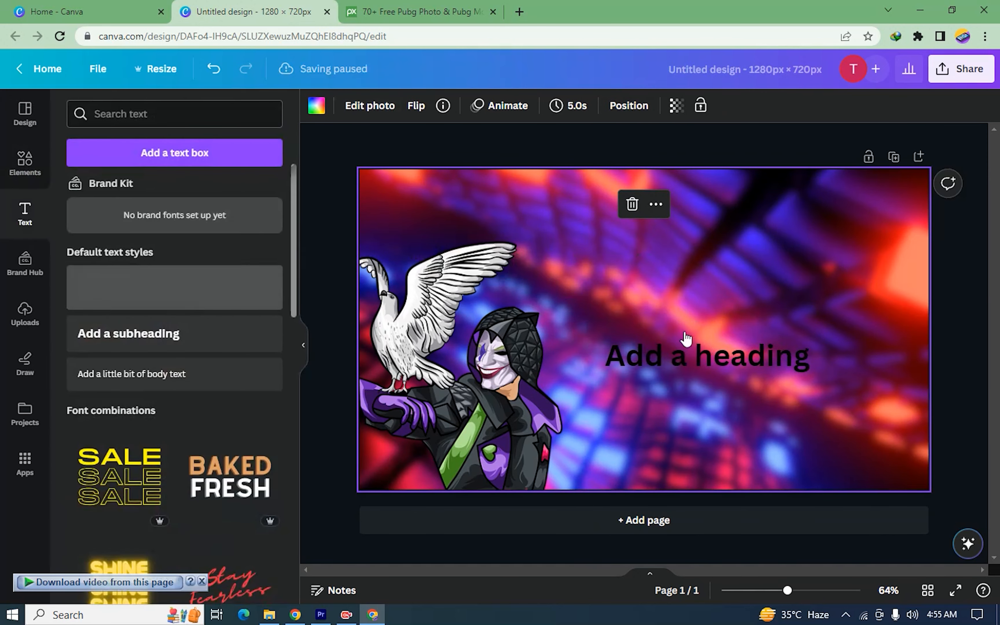
pyautogui.write('Attractive thumbnail')
pyautogui.press('BackSpace')
pyautogui.press('BackSpace')
pyautogui.press('BackSpace')
pyautogui.press('BackSpace')
pyautogui.press('BackSpace')
pyautogui.press('BackSpace')
pyautogui.press('BackSpace')
pyautogui.press('BackSpace')
pyautogui.press('BackSpace')
pyautogui.write('Gaming thumbnail')
pyautogui.moveTo(529, 380); pyautogui.dragTo(654, 381)
pyautogui.moveTo(819, 340); pyautogui.dragTo(788, 268)
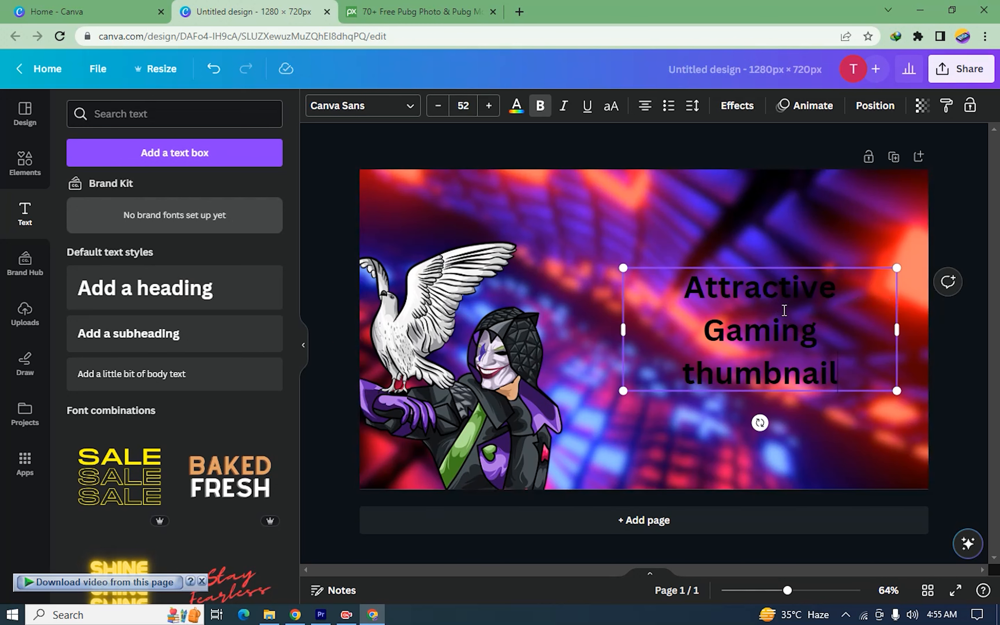
# Change the colour of the whole heading text to white
pyautogui.click(517, 109)
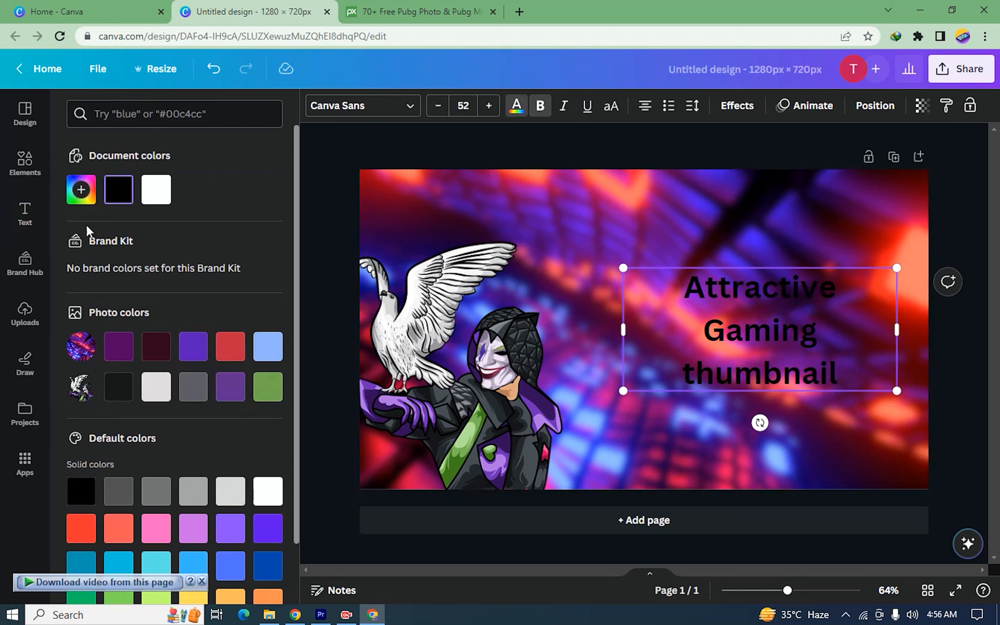
pyautogui.moveTo(693, 288); pyautogui.dragTo(837, 380)
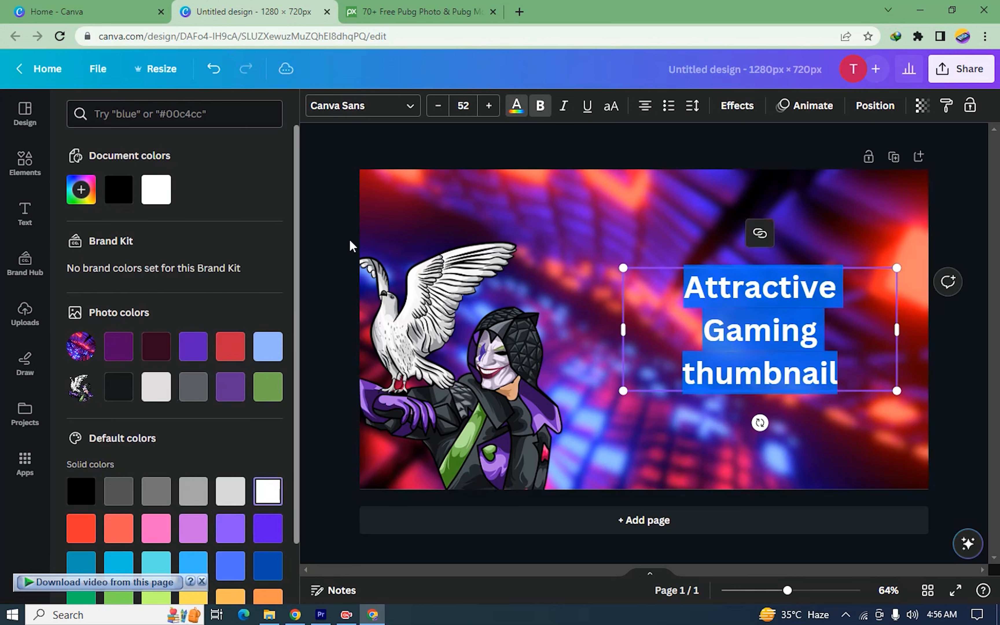
pyautogui.click(646, 322)
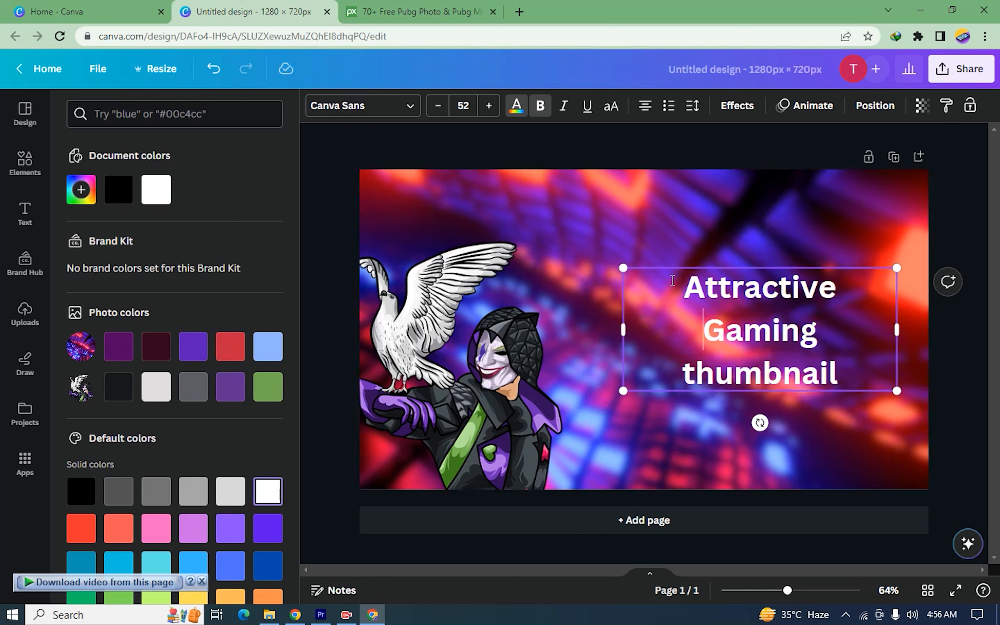
# Review the text effect styles available for the whole heading
pyautogui.moveTo(672, 281); pyautogui.dragTo(857, 418)
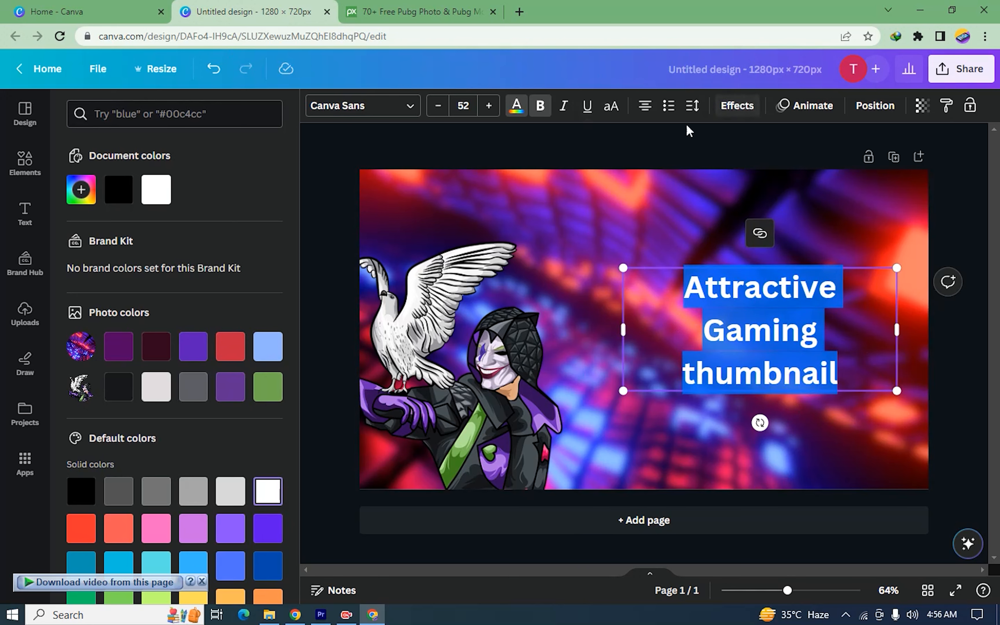
pyautogui.click(731, 112)
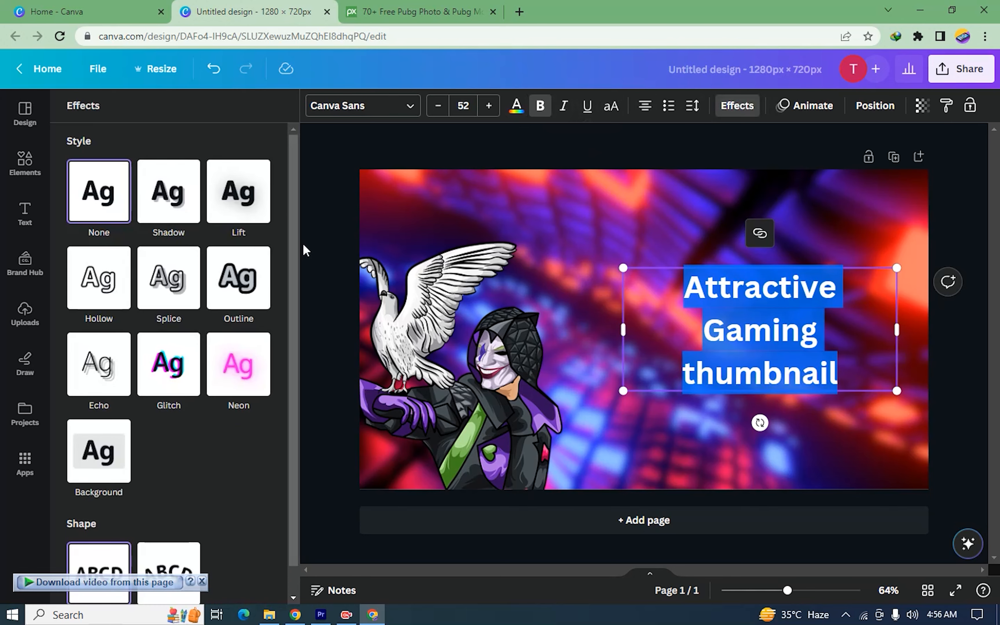
pyautogui.click(783, 397)
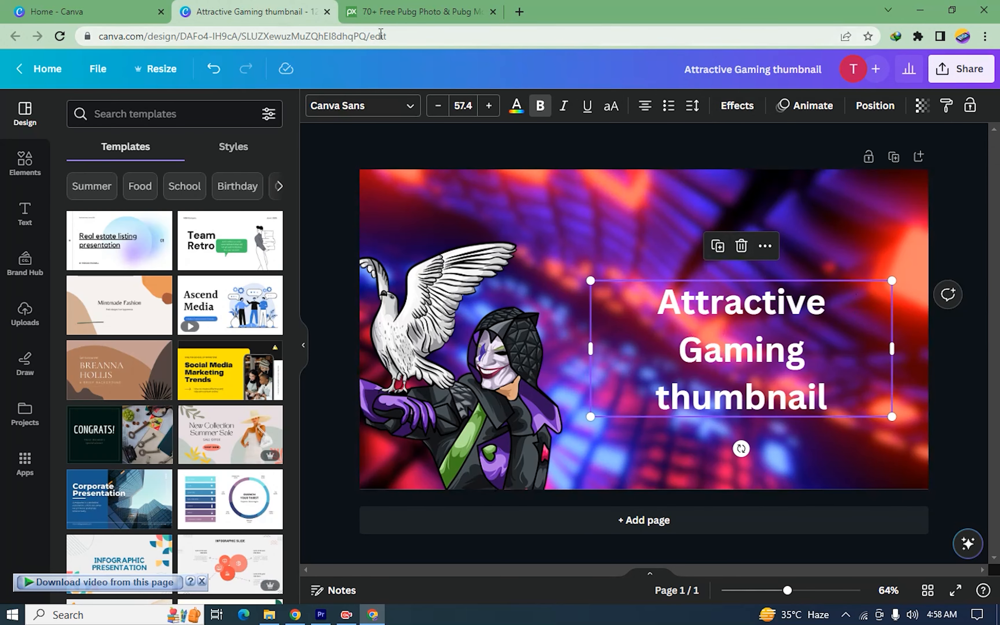
# Change the heading's font to Advetime
pyautogui.click(379, 116)
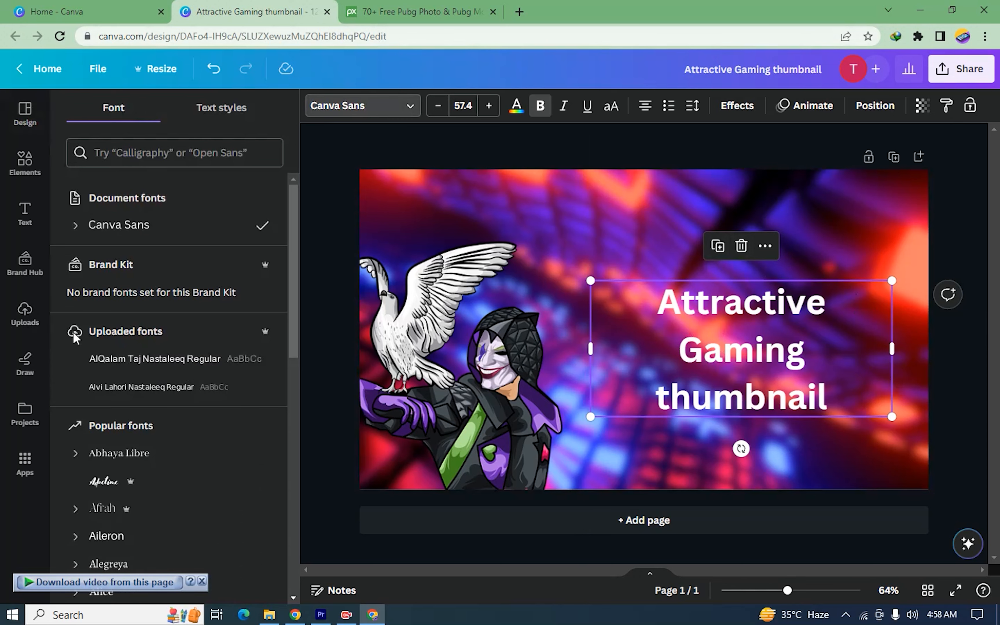
pyautogui.scroll(-3, 187, 386)
pyautogui.click(174, 366)
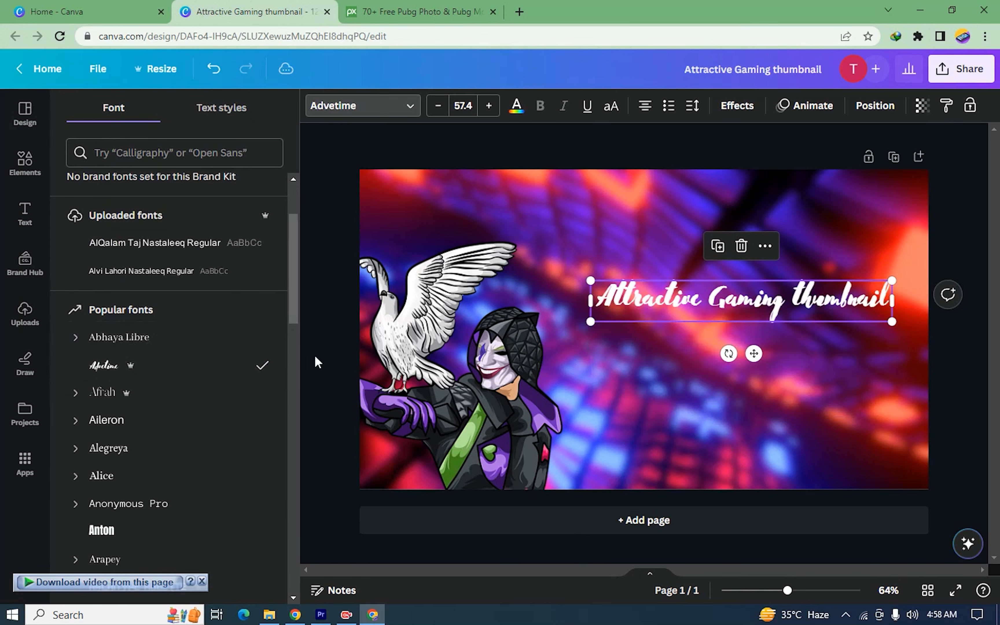
# Change the heading's font to Alegreya and enlarge the heading over two lines to the right of the illustration
pyautogui.scroll(-3, 167, 396)
pyautogui.click(177, 332)
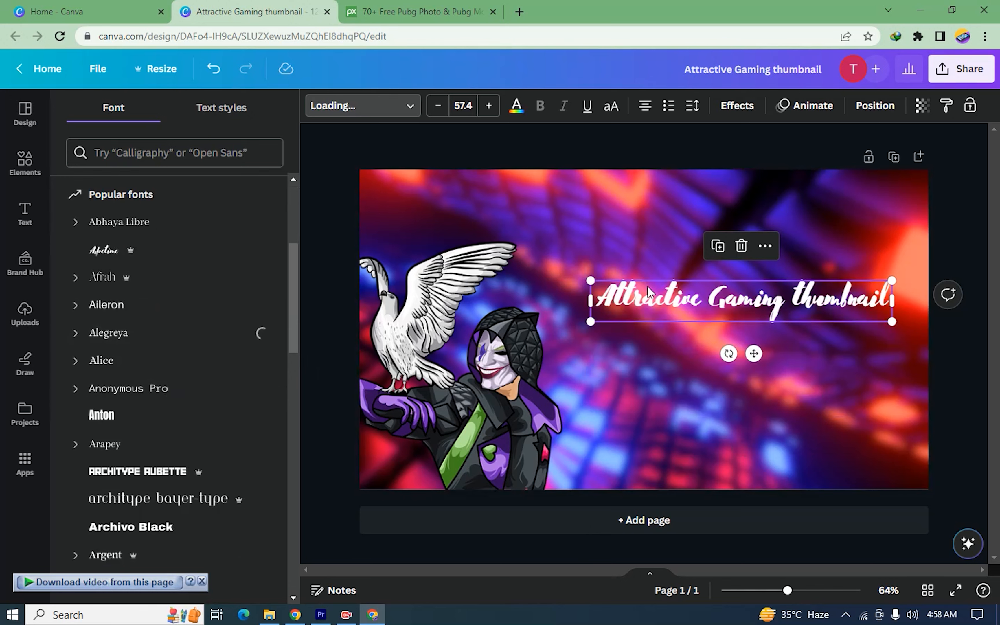
pyautogui.moveTo(591, 282); pyautogui.dragTo(499, 254)
pyautogui.moveTo(700, 305); pyautogui.dragTo(744, 333)
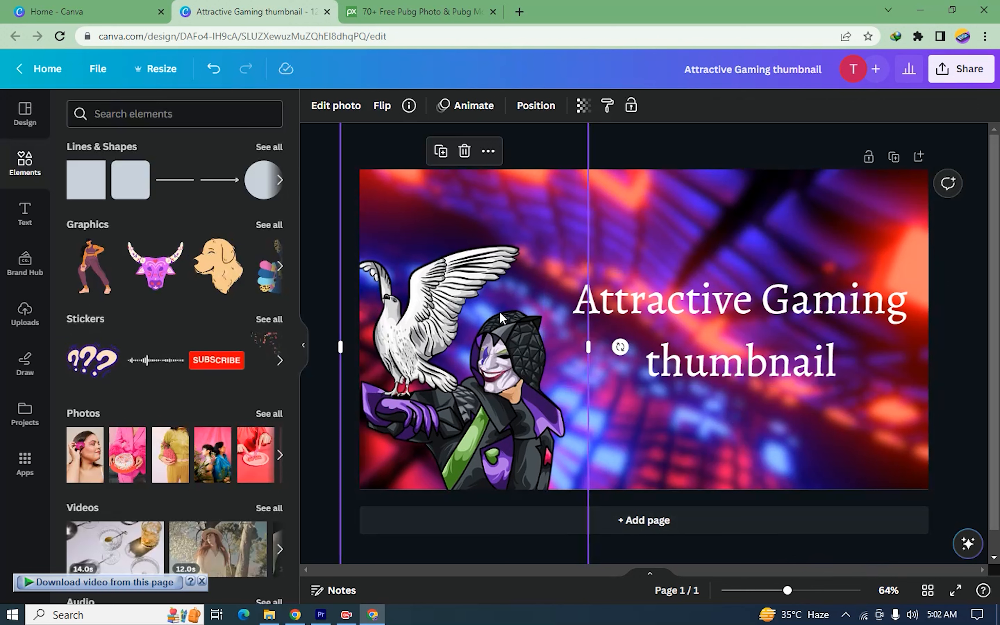
# Search the elements for "green region line" and browse the graphics for a glowing green element
pyautogui.click(335, 212)
pyautogui.click(134, 113)
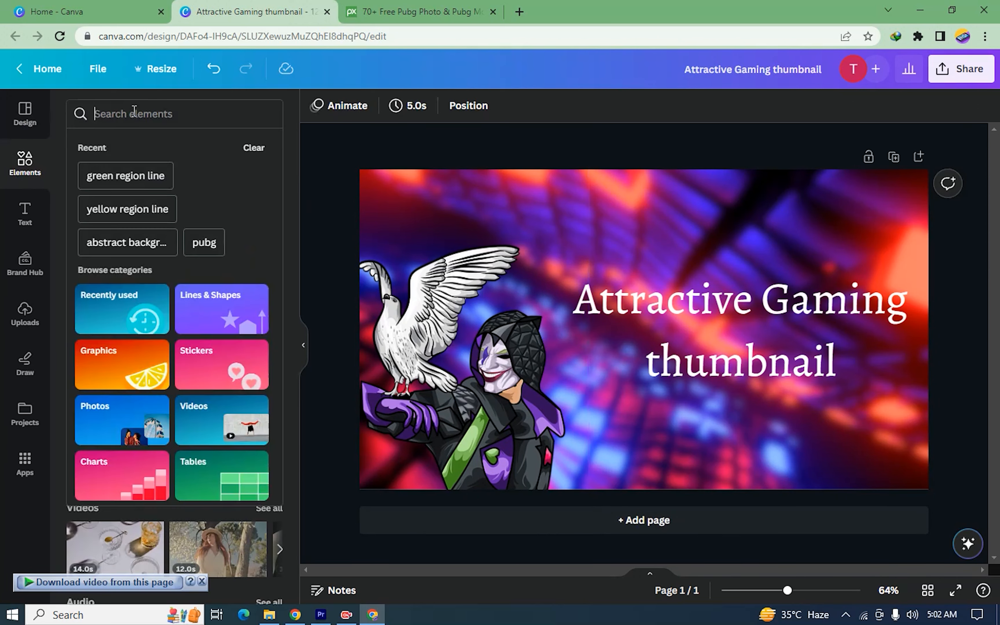
pyautogui.click(126, 182)
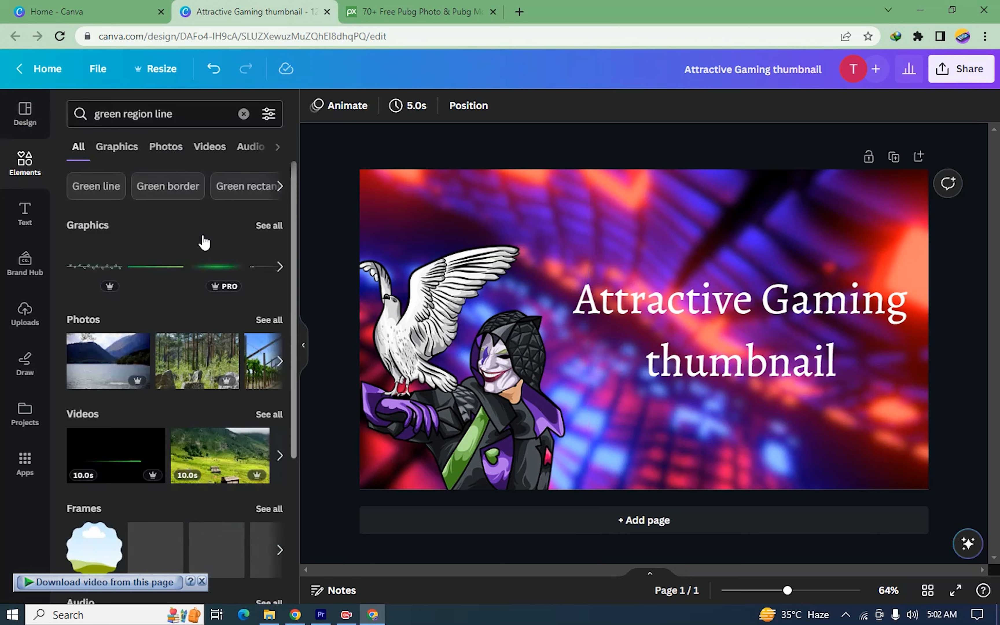
pyautogui.moveTo(191, 114); pyautogui.dragTo(110, 103)
pyautogui.press('Return')
pyautogui.scroll(-3, 248, 288)
pyautogui.scroll(3, 248, 288)
pyautogui.click(106, 153)
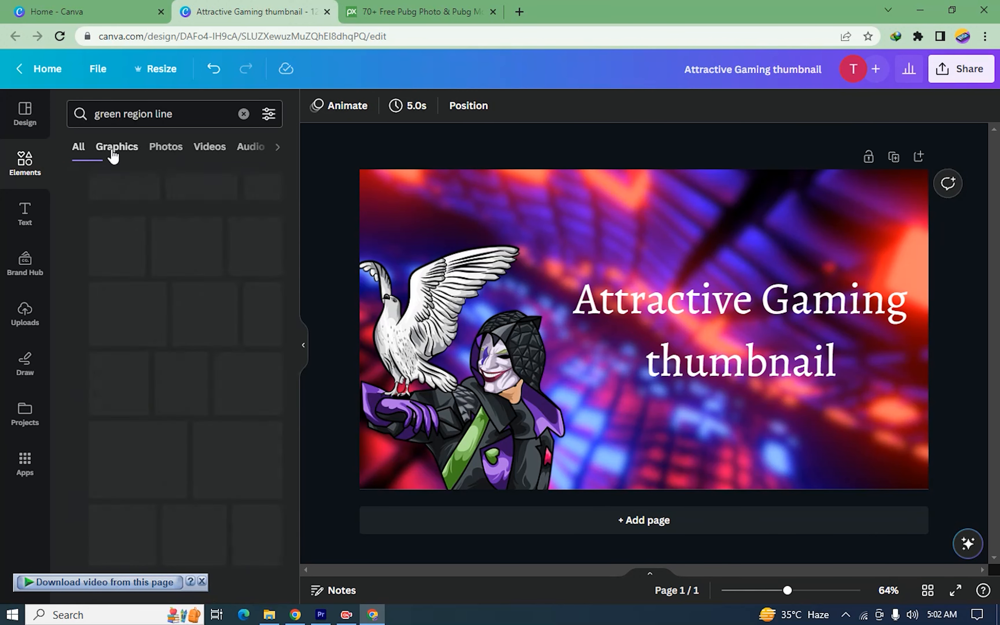
pyautogui.scroll(-5, 248, 331)
pyautogui.scroll(-5, 260, 350)
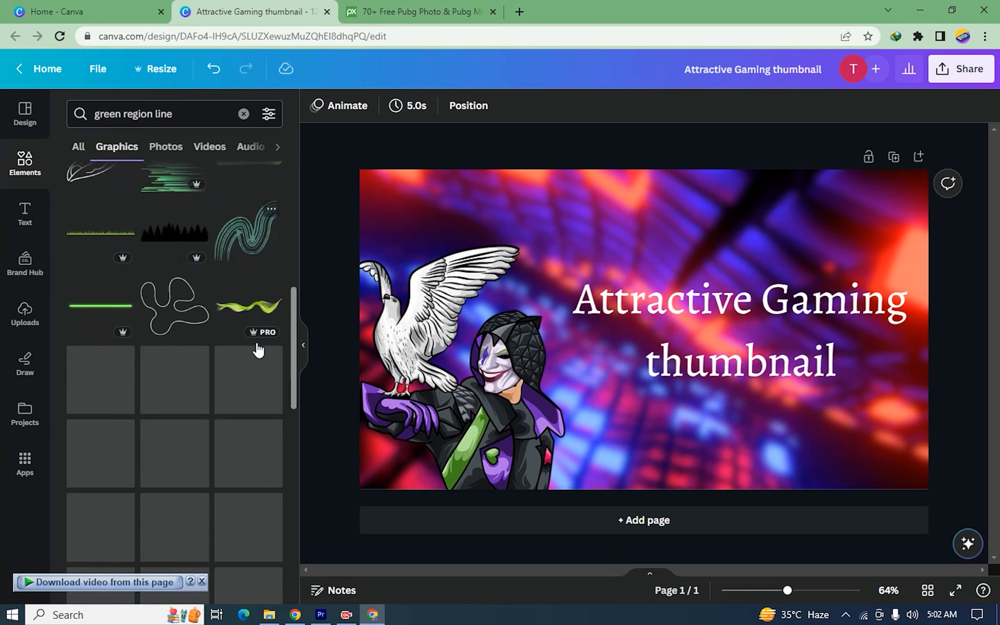
pyautogui.scroll(-5, 215, 335)
pyautogui.scroll(-10, 209, 334)
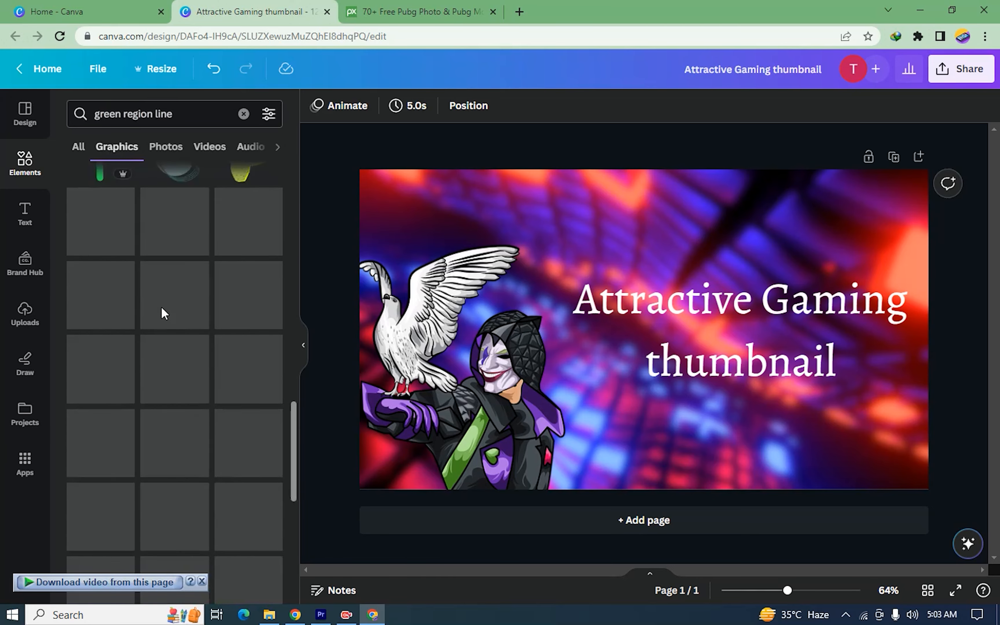
pyautogui.scroll(-5, 209, 295)
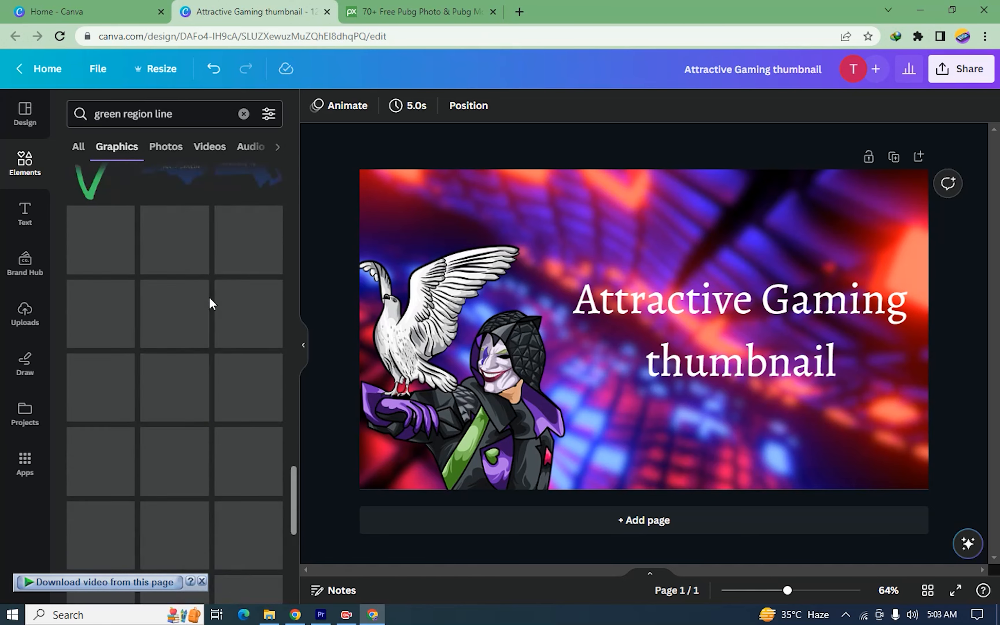
# Add the green starburst graphic to the design and place it behind the character's head
pyautogui.moveTo(250, 306); pyautogui.dragTo(613, 221)
pyautogui.click(736, 282)
pyautogui.click(678, 248)
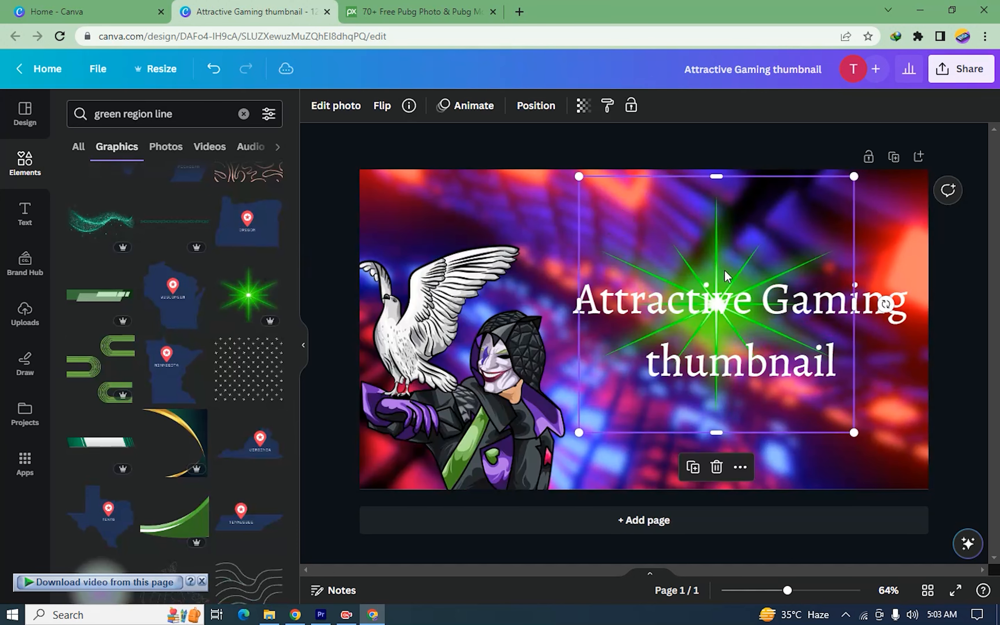
pyautogui.click(725, 298)
pyautogui.moveTo(676, 248); pyautogui.dragTo(435, 300)
pyautogui.rightClick(502, 364)
pyautogui.moveTo(670, 365)
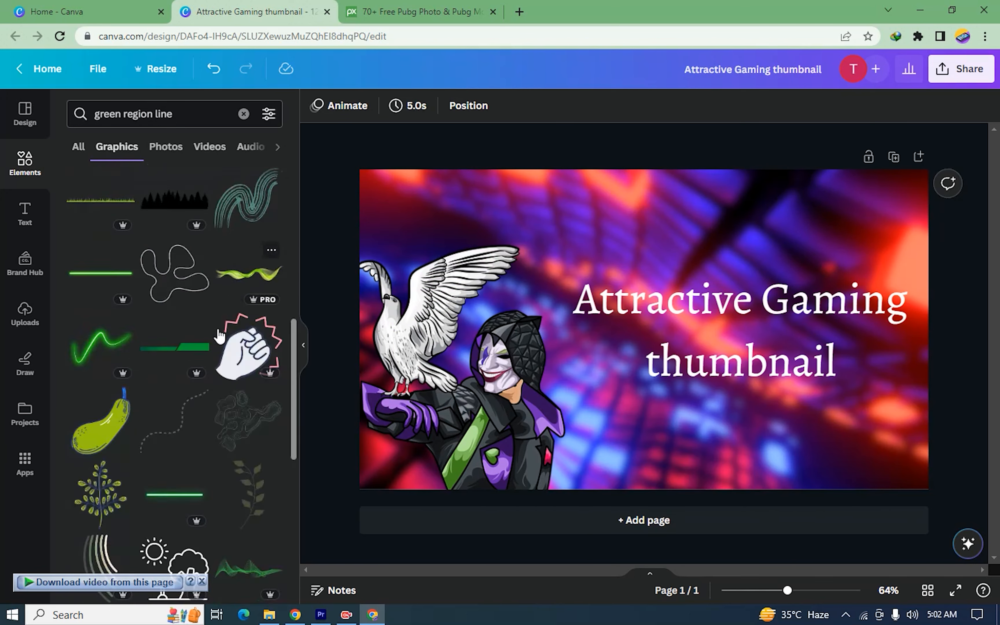
pyautogui.scroll(-10, 248, 302)
pyautogui.moveTo(678, 248); pyautogui.dragTo(474, 297)
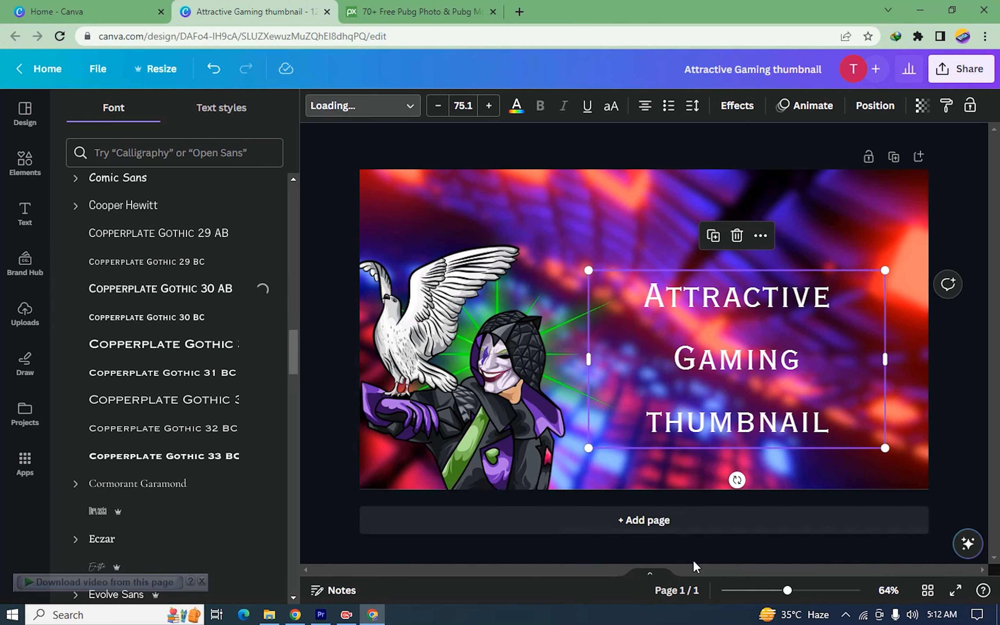
# Find graphics for "red equally neon" and place the red double-line neon graphic over the heading
pyautogui.click(23, 165)
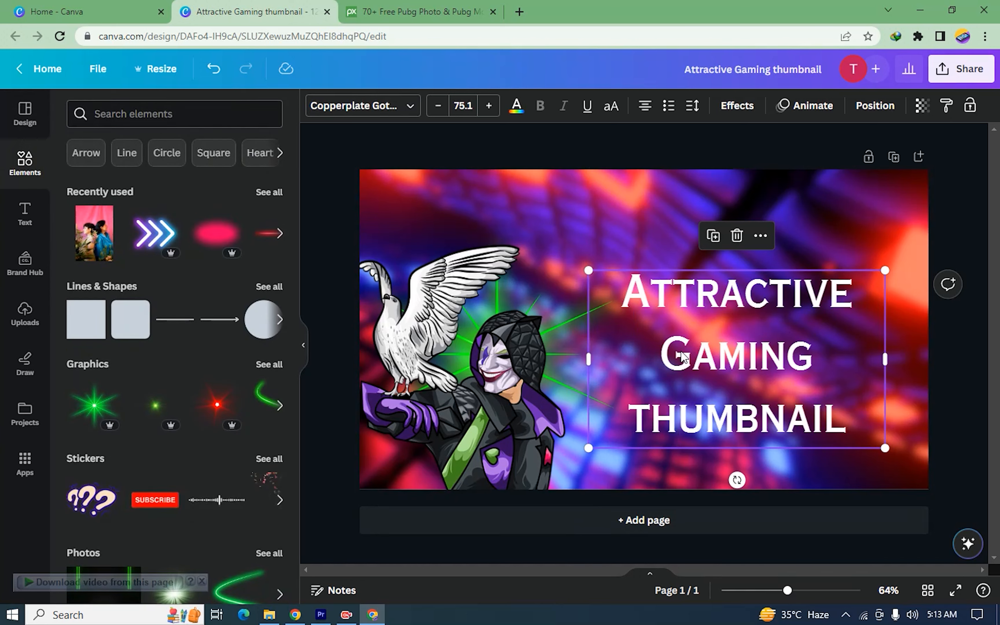
pyautogui.click(184, 117)
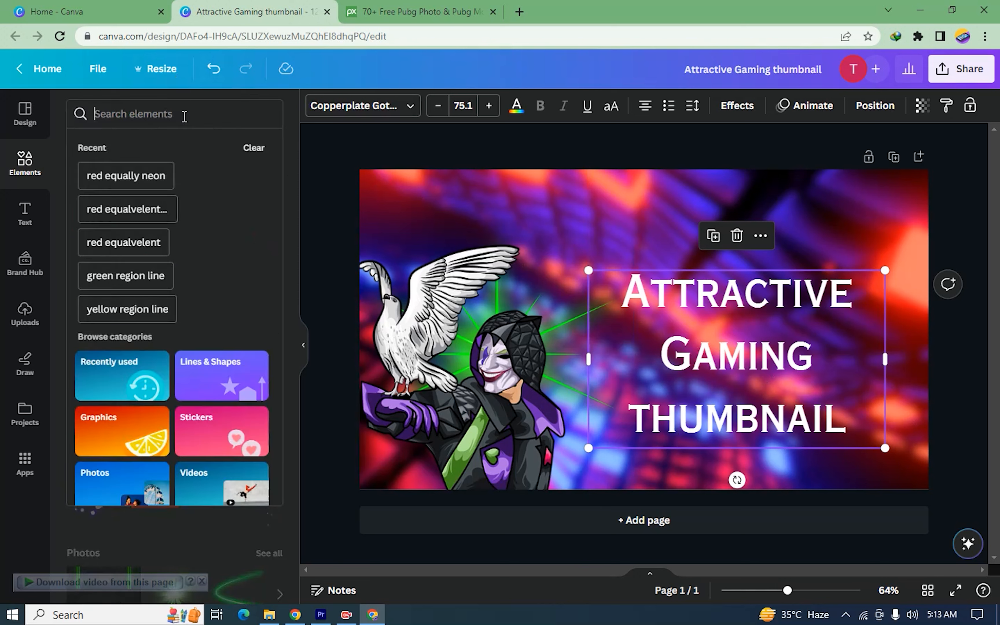
pyautogui.click(142, 170)
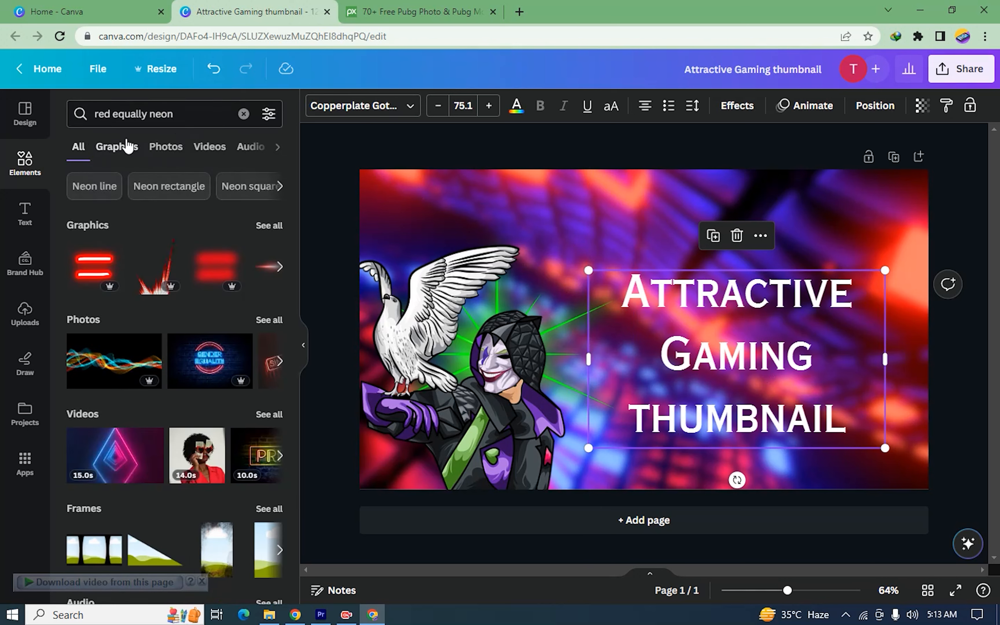
pyautogui.click(120, 146)
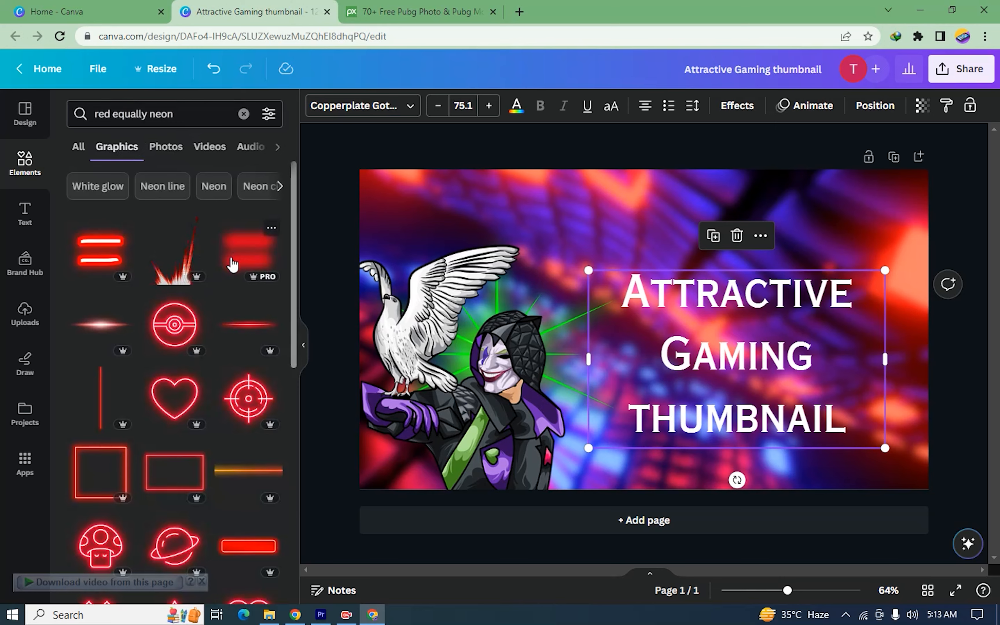
pyautogui.moveTo(88, 262); pyautogui.dragTo(596, 288)
# Blur the red double-line neon graphic at intensity 100
pyautogui.click(336, 107)
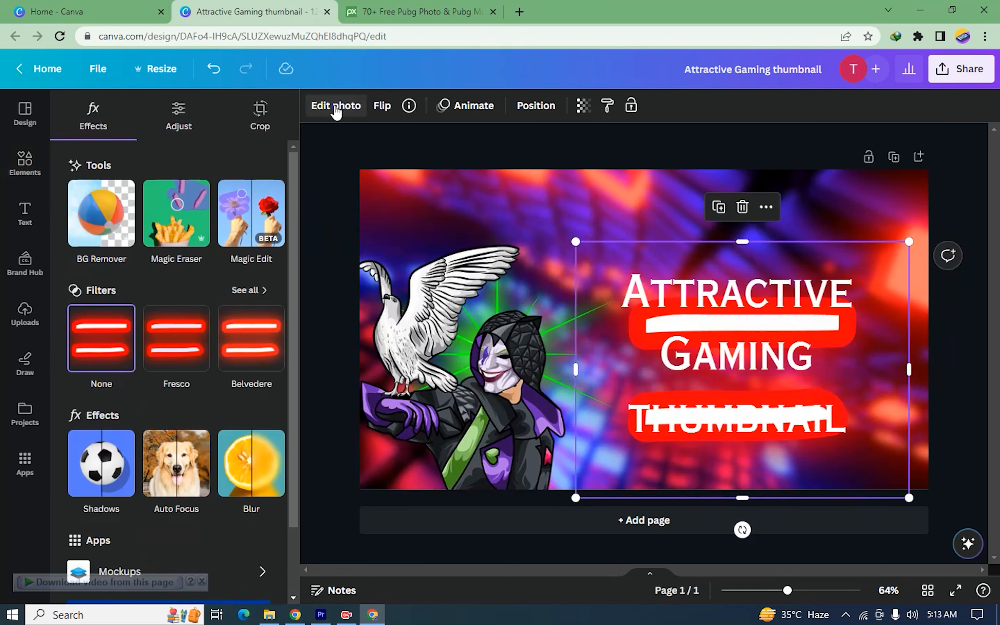
pyautogui.click(226, 479)
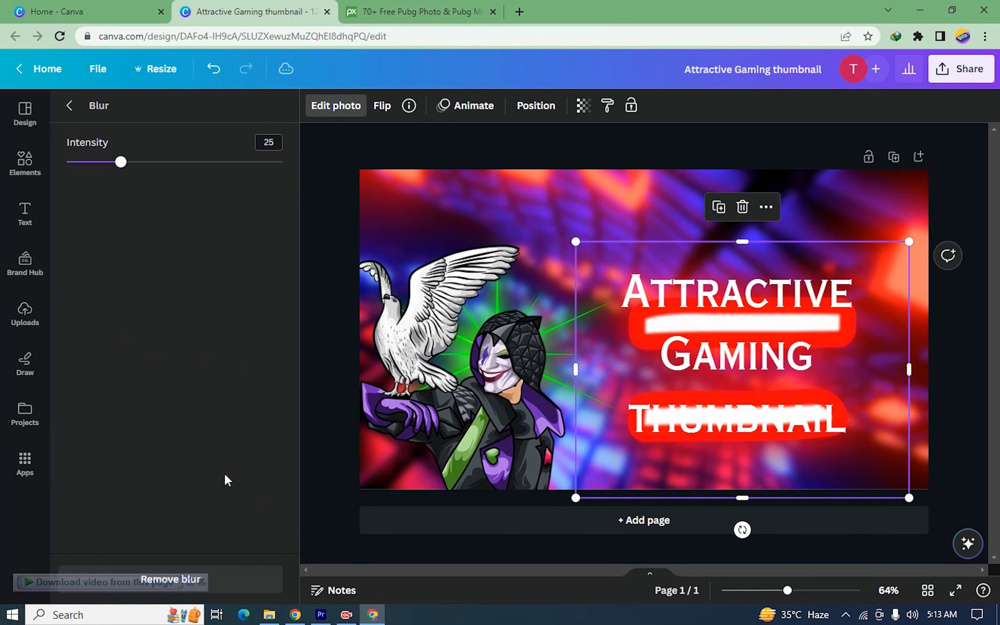
pyautogui.moveTo(121, 165); pyautogui.dragTo(347, 182)
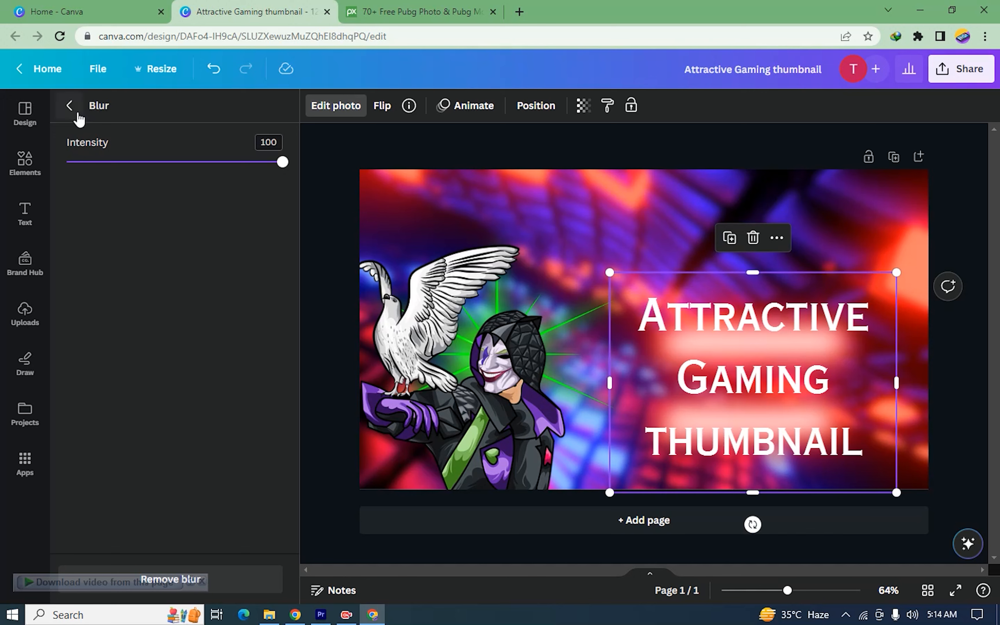
# Try the Violet Duotone on the blurred neon graphic and reset it to None
pyautogui.click(77, 114)
pyautogui.click(267, 463)
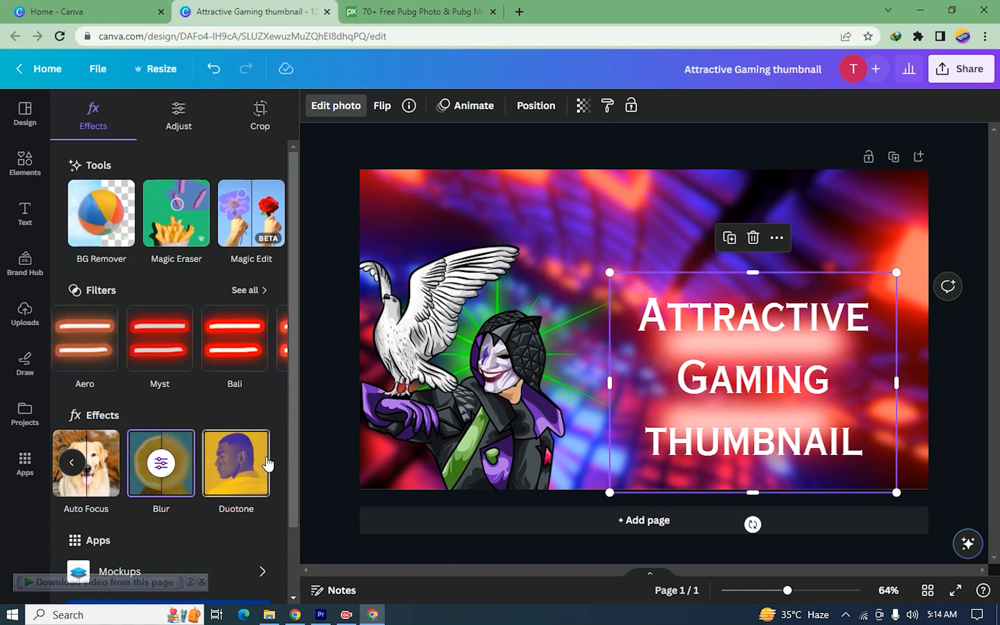
pyautogui.click(243, 469)
pyautogui.click(184, 452)
pyautogui.click(172, 359)
pyautogui.click(100, 168)
pyautogui.click(70, 105)
# Apply a pale green Duotone preset to the blurred neon graphic and enlarge it behind the heading
pyautogui.click(236, 463)
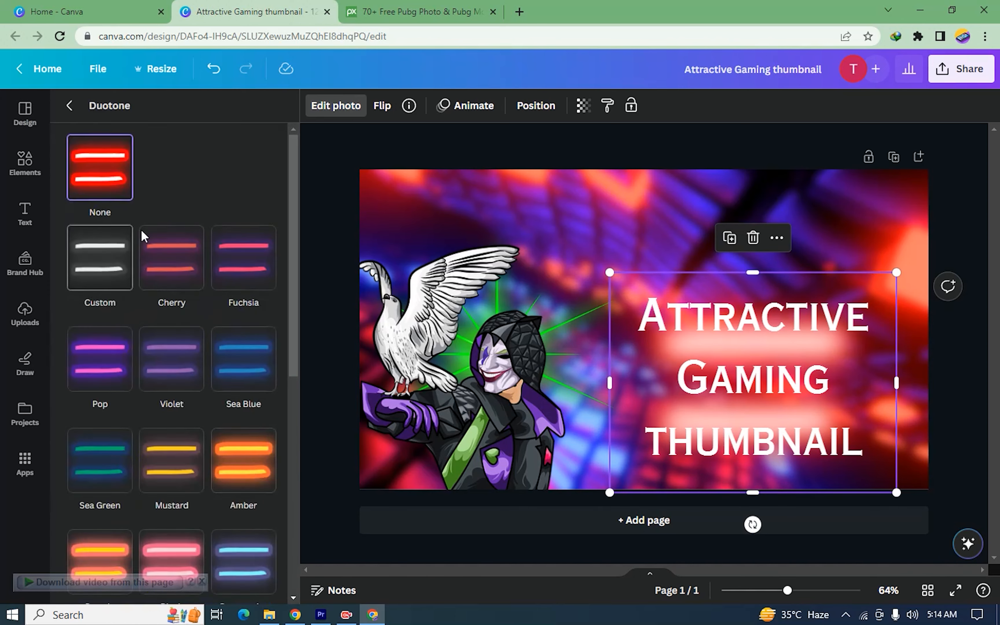
pyautogui.click(172, 359)
pyautogui.click(244, 359)
pyautogui.scroll(-8, 248, 456)
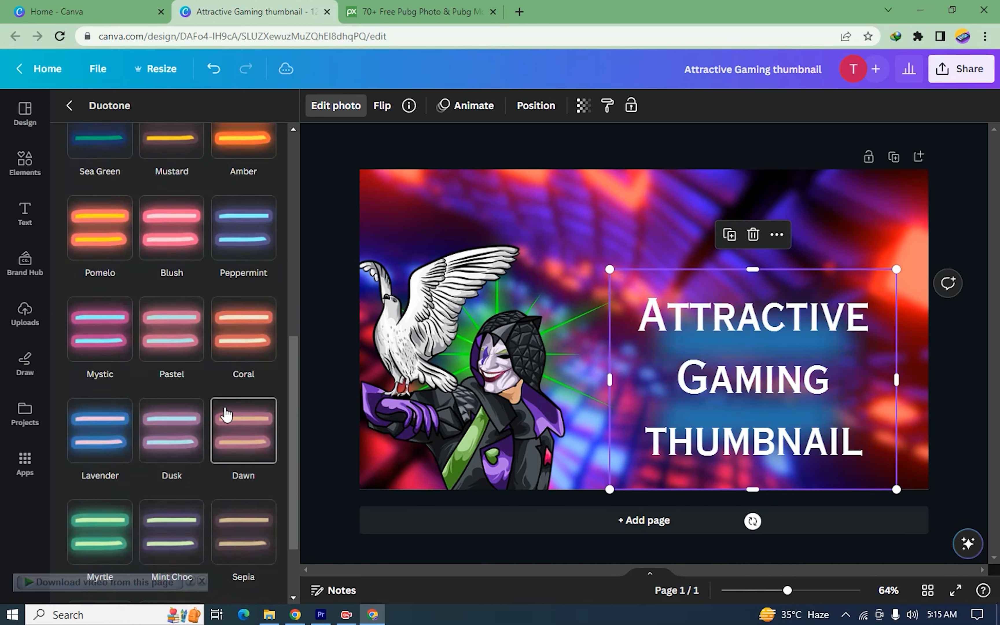
pyautogui.click(171, 312)
pyautogui.moveTo(609, 489); pyautogui.dragTo(536, 530)
pyautogui.moveTo(723, 405); pyautogui.dragTo(754, 381)
# Change the colour of the word "Gaming" in the heading to pink
pyautogui.click(830, 385)
pyautogui.moveTo(830, 385); pyautogui.dragTo(672, 385)
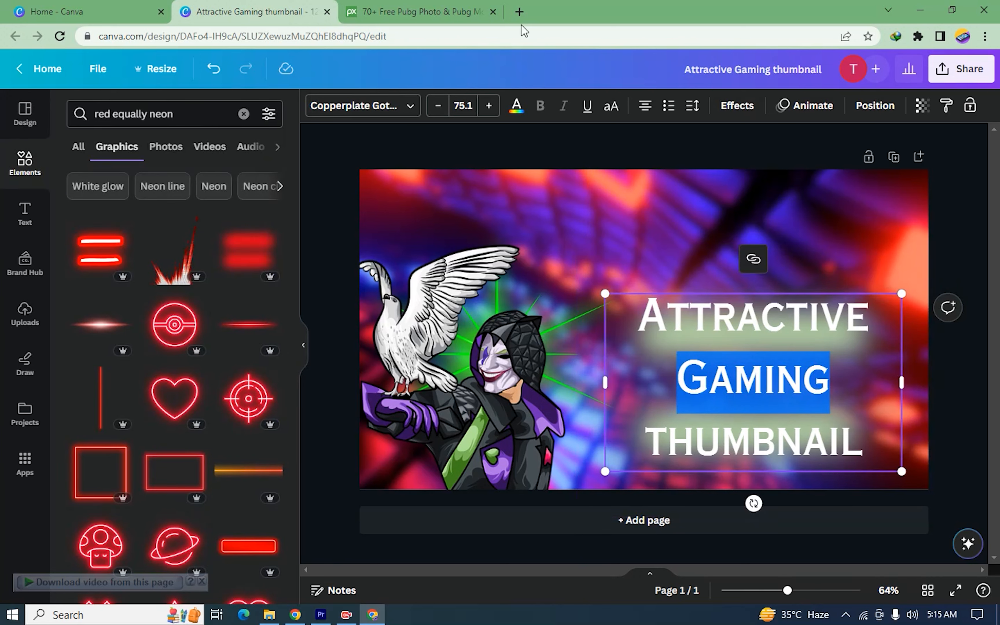
pyautogui.click(516, 108)
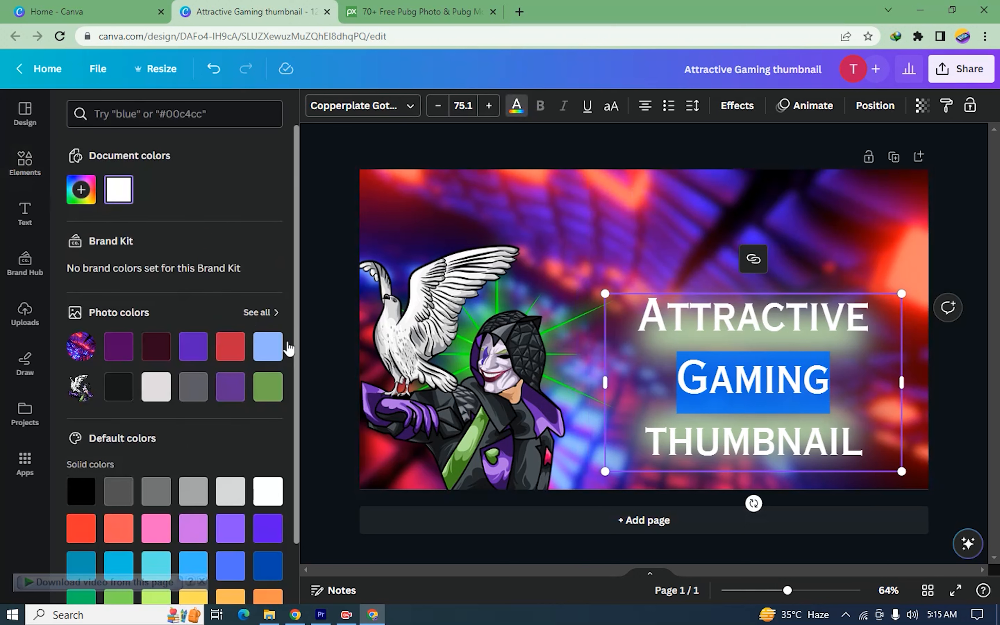
pyautogui.scroll(-2, 273, 414)
pyautogui.click(156, 459)
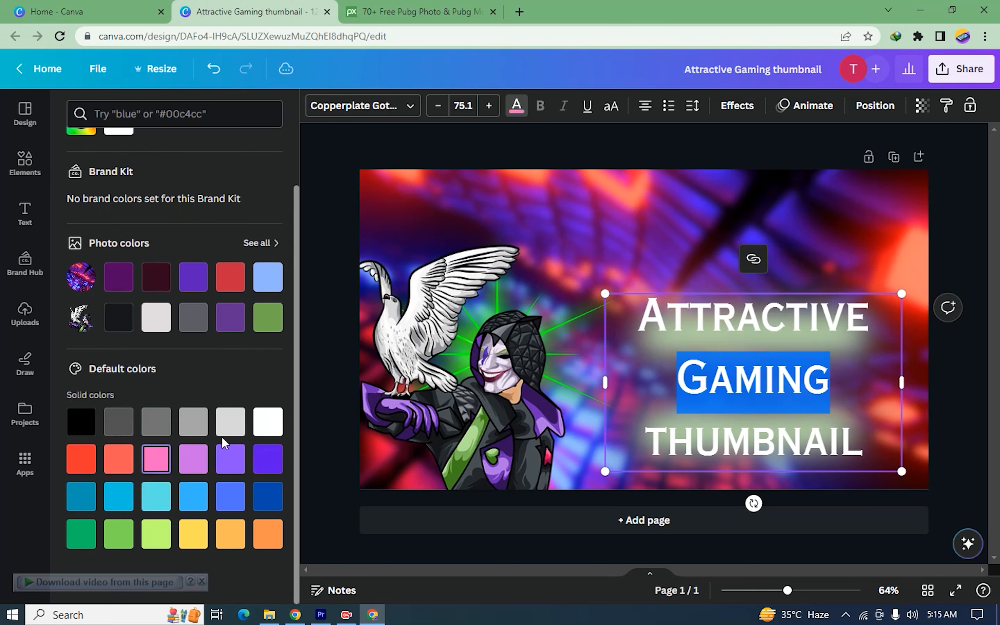
pyautogui.click(663, 384)
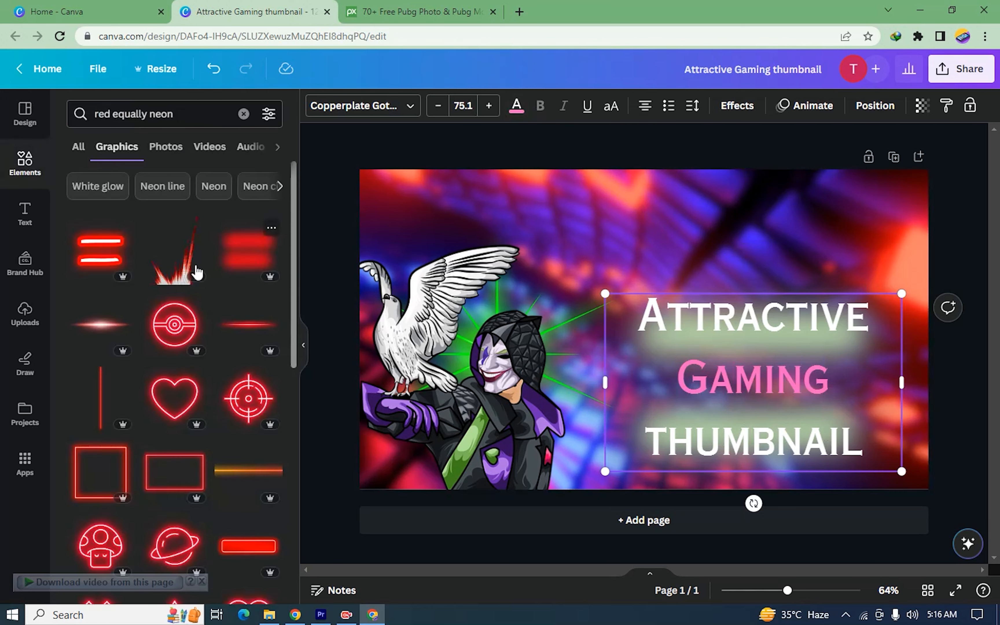
# Recolour the word "Gaming" orange and shrink the heading text
pyautogui.click(516, 107)
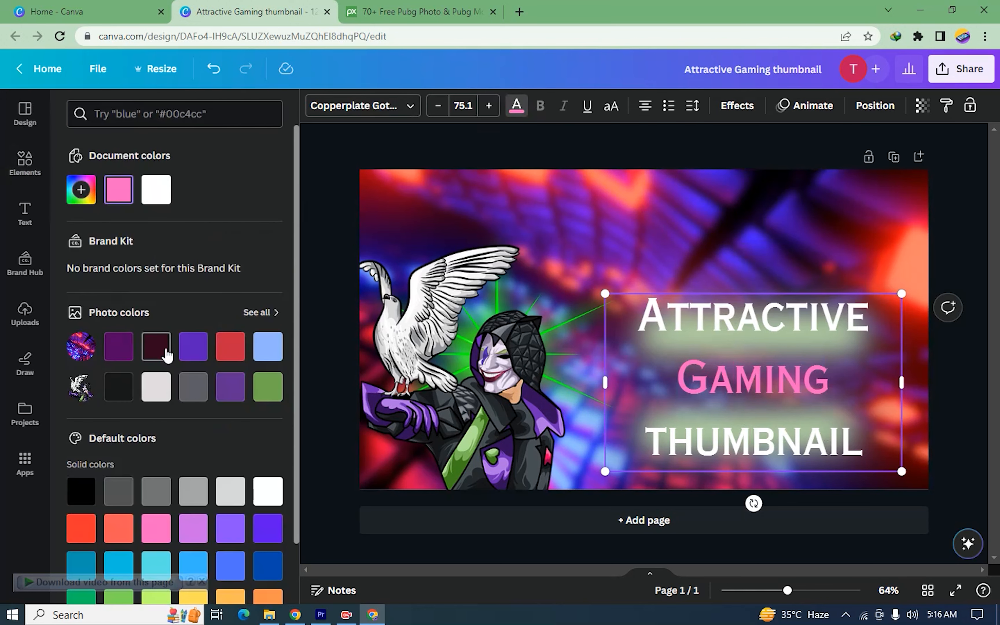
pyautogui.moveTo(678, 380); pyautogui.dragTo(864, 389)
pyautogui.moveTo(605, 471); pyautogui.dragTo(658, 440)
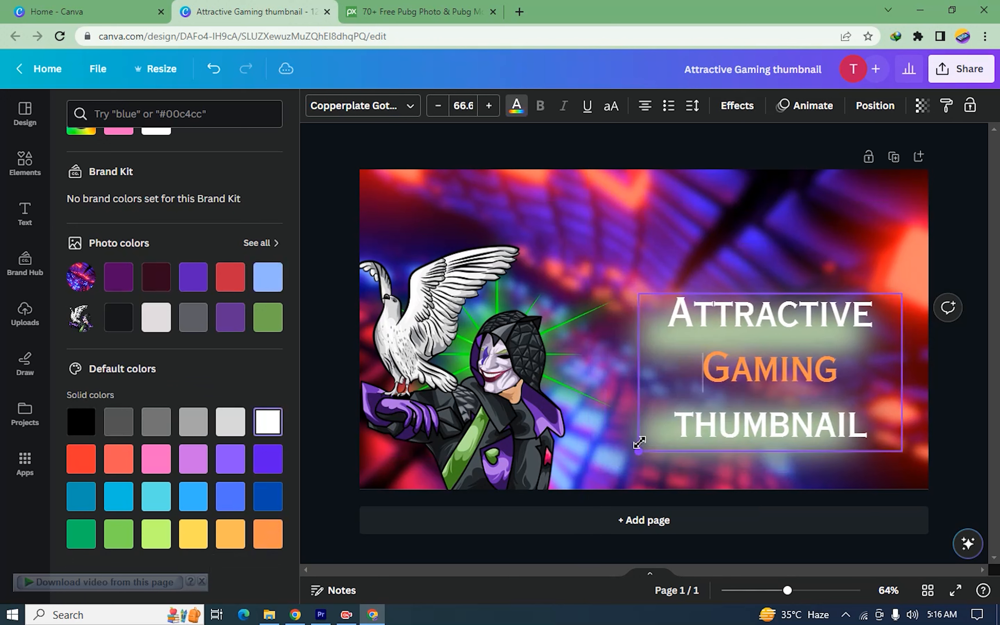
pyautogui.moveTo(763, 372); pyautogui.dragTo(745, 402)
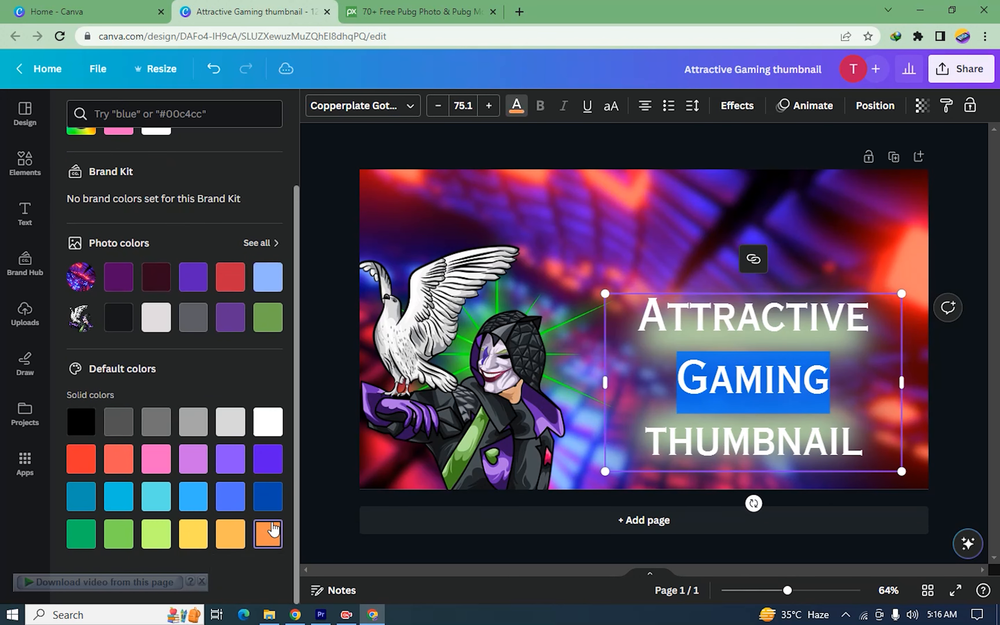
pyautogui.click(273, 529)
pyautogui.click(656, 376)
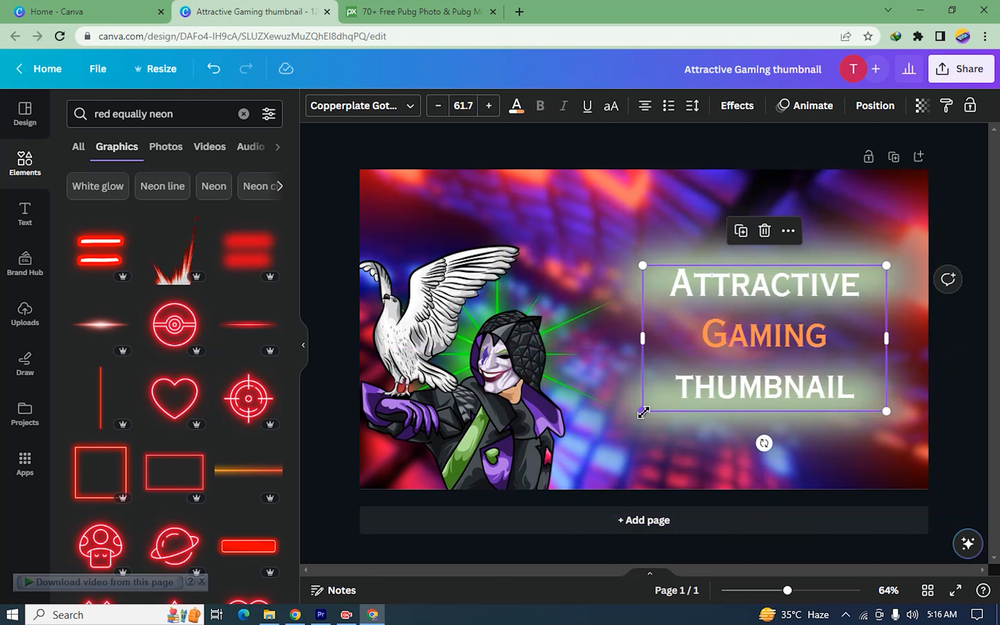
# Enlarge the heading to font size 88.1 and position it to the right of the character
pyautogui.moveTo(643, 412); pyautogui.dragTo(540, 474)
pyautogui.moveTo(656, 365); pyautogui.dragTo(718, 336)
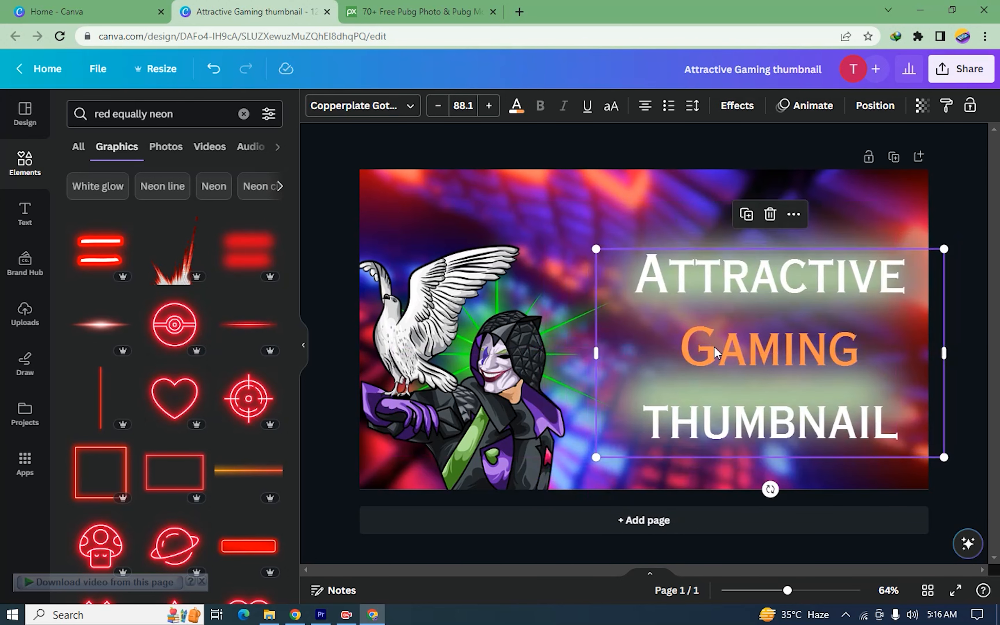
# Replace the pale green glow behind the heading with the blurred red double-bar graphic
pyautogui.click(325, 250)
pyautogui.click(756, 244)
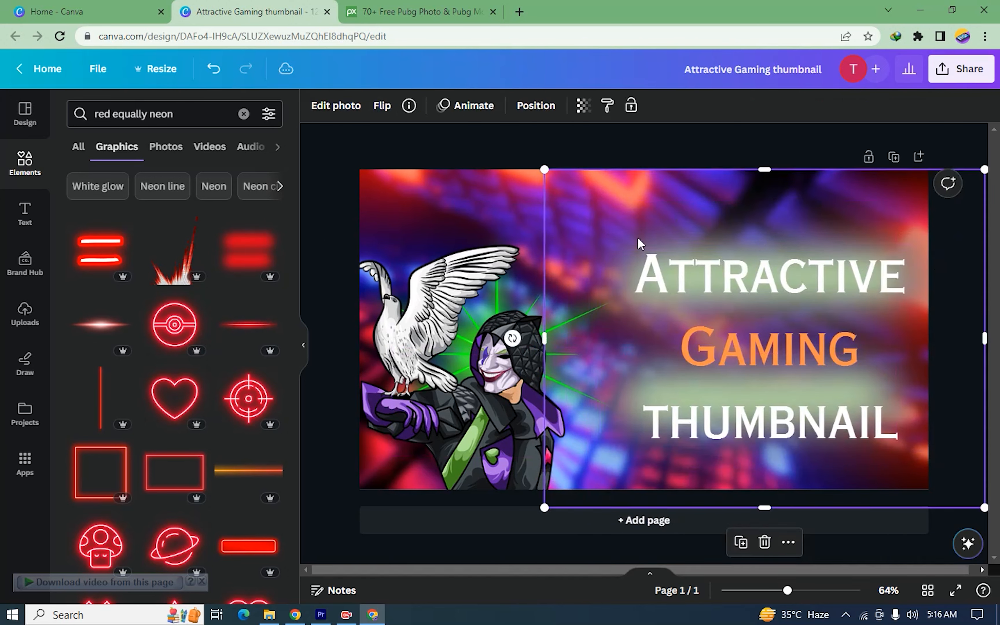
pyautogui.moveTo(246, 253); pyautogui.dragTo(595, 249)
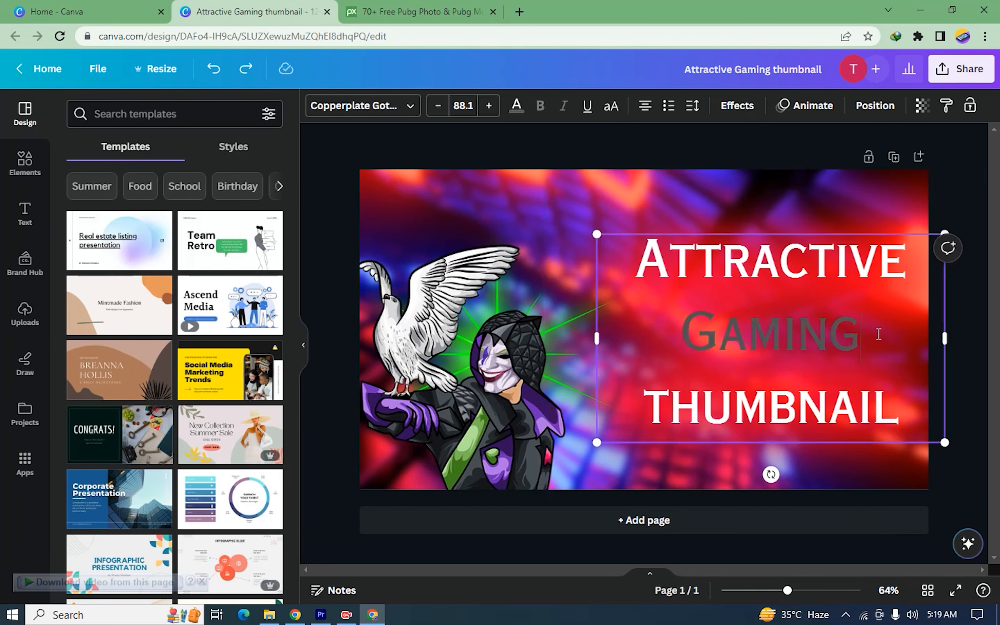
# Recolour the word "Gaming" in the heading black with a custom colour
pyautogui.doubleClick(769, 334)
pyautogui.click(517, 106)
pyautogui.click(81, 189)
pyautogui.moveTo(178, 274); pyautogui.dragTo(145, 295)
pyautogui.click(380, 214)
pyautogui.click(341, 199)
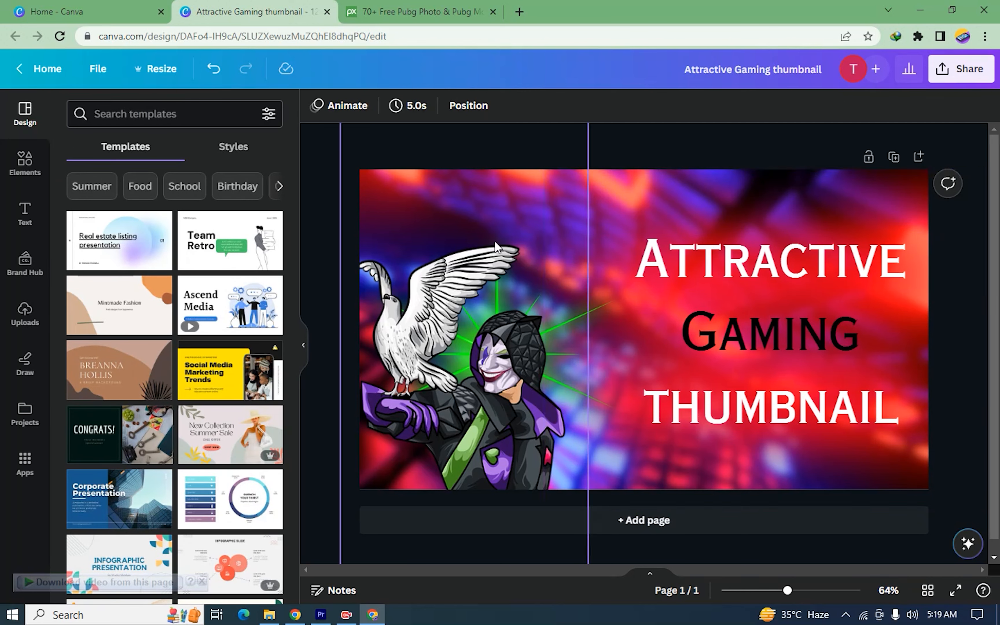
# Look through the "red equally neon" photos and Pixabay's PUBG images, and return to the design's uploads in Canva
pyautogui.click(25, 162)
pyautogui.click(164, 147)
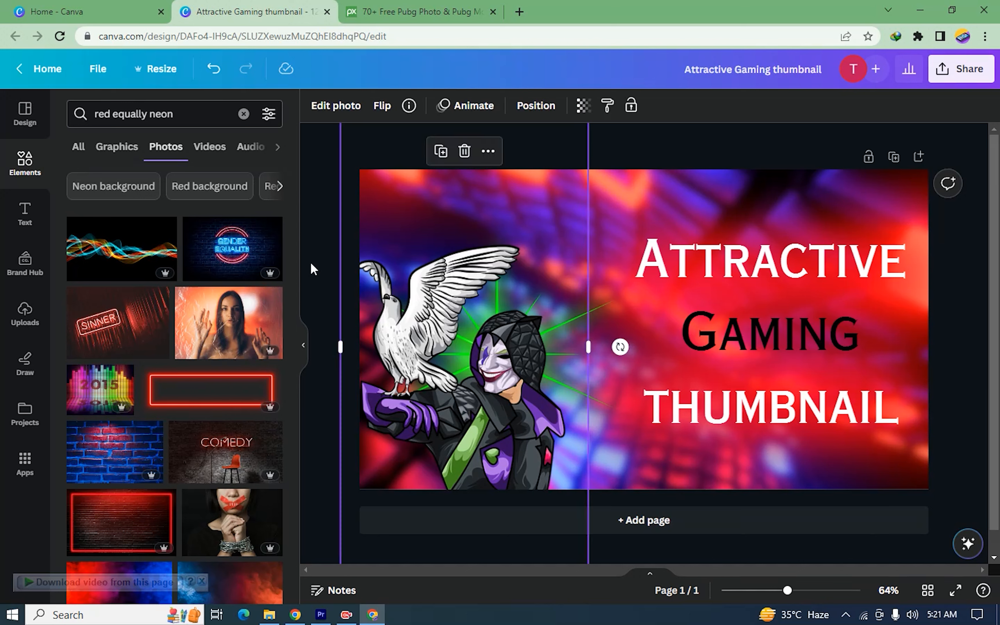
pyautogui.hotkey('ctrl', 'Tab')
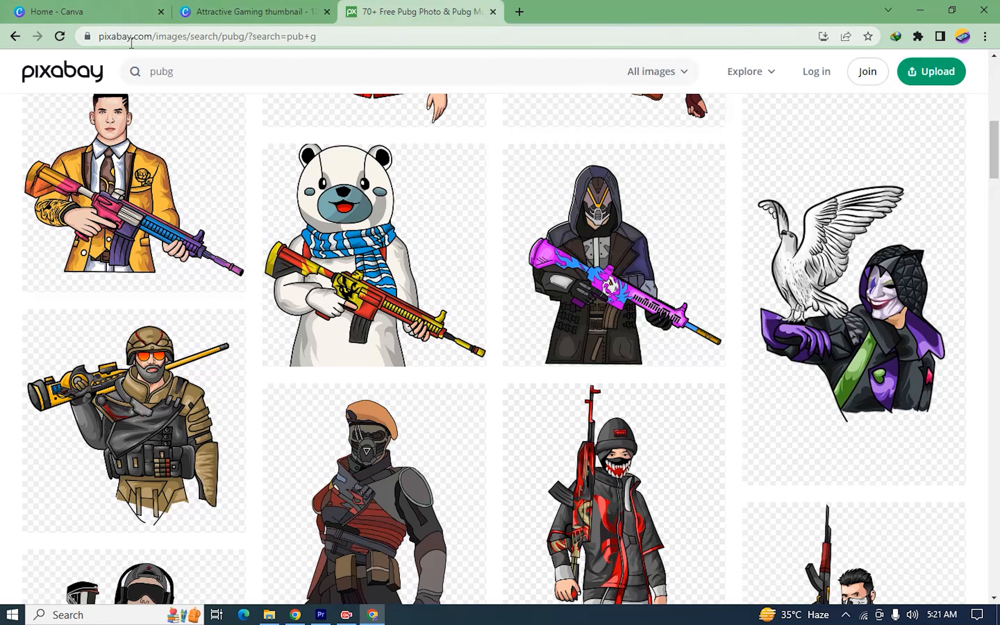
pyautogui.scroll(-5, 578, 310)
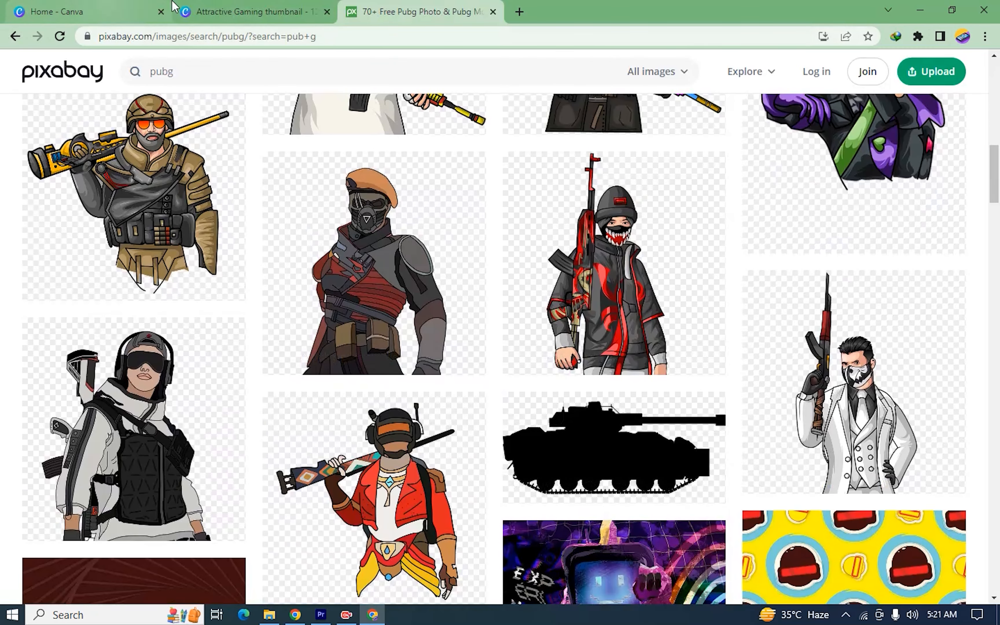
pyautogui.click(231, 12)
pyautogui.click(23, 308)
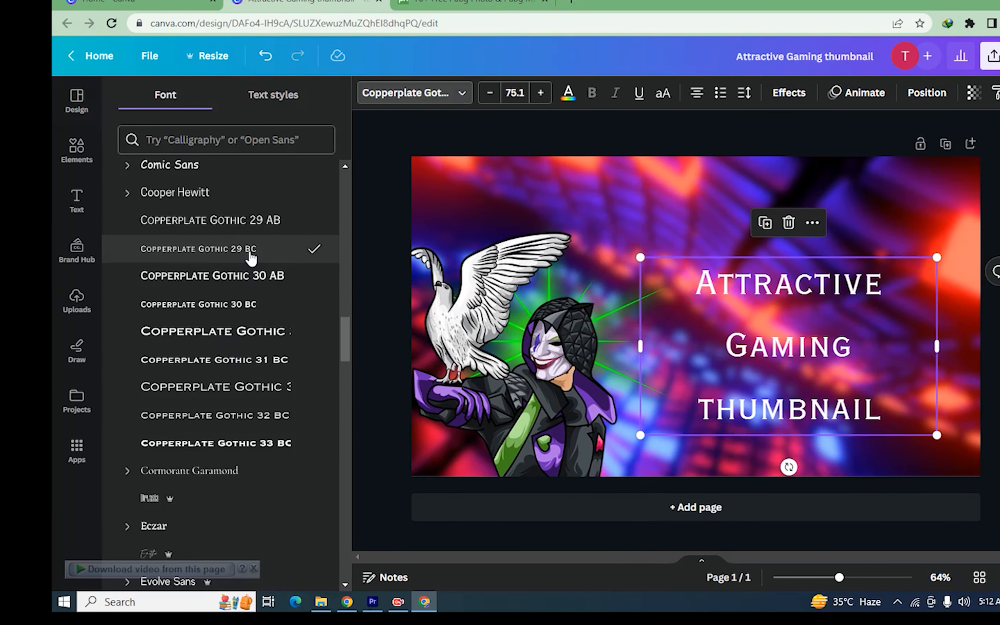
# Set the heading's font to Copperplate Gothic 30 AB
pyautogui.click(160, 288)
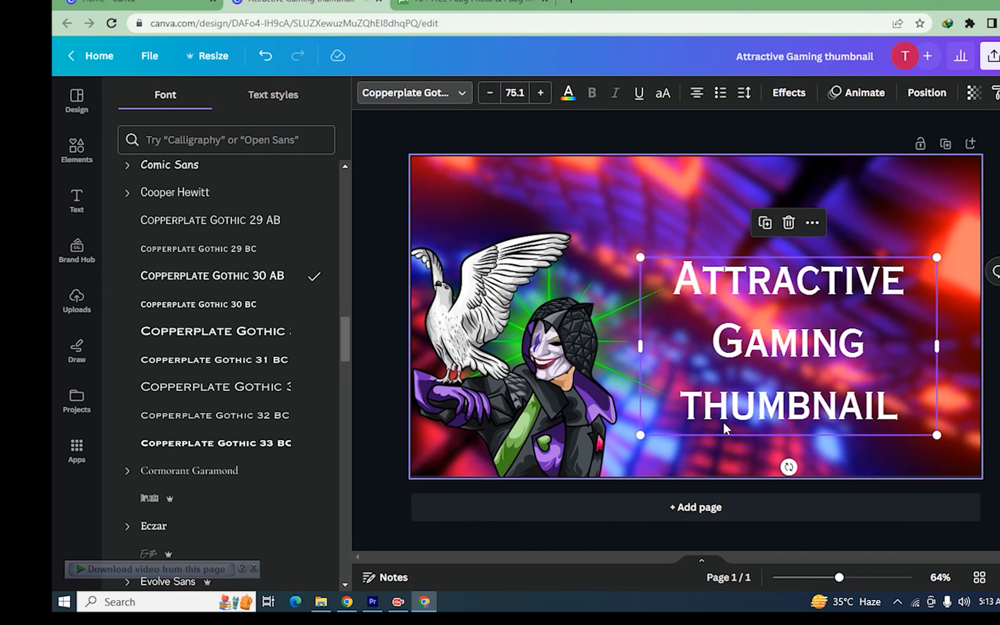
pyautogui.click(738, 387)
# Search the element graphics for "red equally neon" and add the red double-line neon graphic onto the heading
pyautogui.click(226, 101)
pyautogui.click(195, 163)
pyautogui.click(174, 137)
pyautogui.moveTo(149, 237); pyautogui.dragTo(654, 276)
# Apply the Blur effect to the red neon graphic and shrink it to about the heading's width
pyautogui.click(387, 92)
pyautogui.click(303, 451)
pyautogui.moveTo(961, 229); pyautogui.dragTo(920, 252)
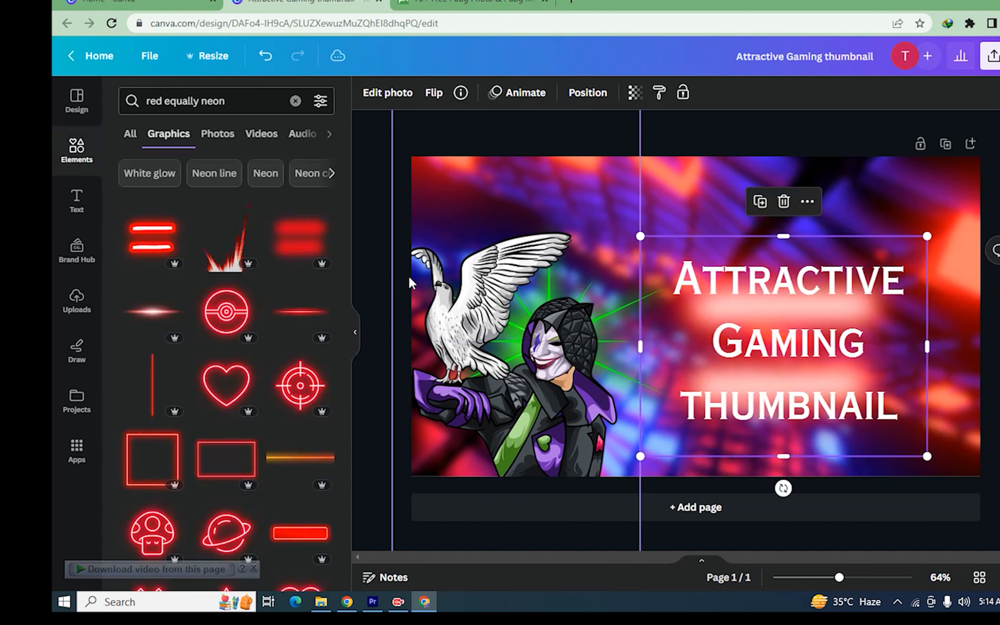
# Reposition the blurred red neon graphic so its glow sits centred behind the heading lines
pyautogui.moveTo(755, 424); pyautogui.dragTo(750, 344)
pyautogui.moveTo(754, 365); pyautogui.dragTo(759, 386)
pyautogui.moveTo(759, 322); pyautogui.dragTo(782, 423)
pyautogui.moveTo(749, 339)
pyautogui.mouseDown()
pyautogui.moveTo(759, 330)
pyautogui.moveTo(764, 342)
pyautogui.mouseUp()
# Look through the photo editing effects available for the blurred neon graphic
pyautogui.click(388, 93)
pyautogui.scroll(-3, 318, 255)
pyautogui.click(317, 243)
pyautogui.scroll(2, 317, 254)
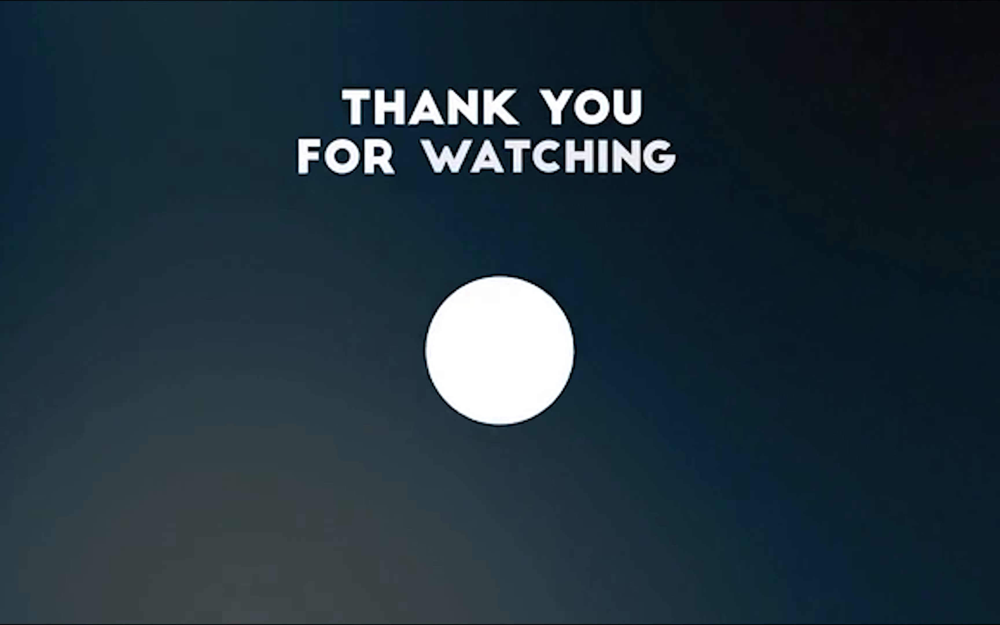